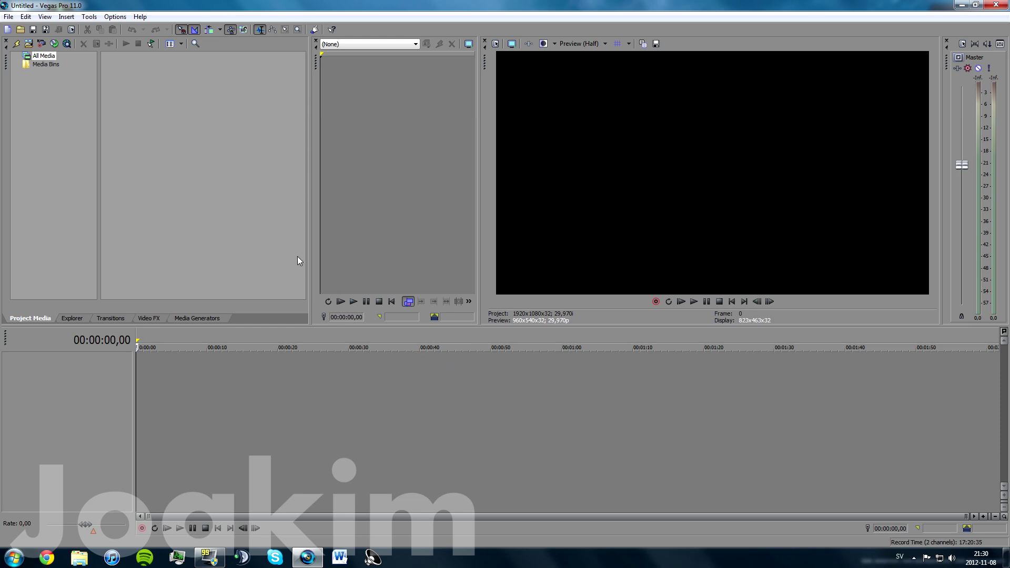
Import the "Bullet - greenscreen" video from the "3D bullet effect" folder into the project media
click(9, 17)
mouse_move(40, 118)
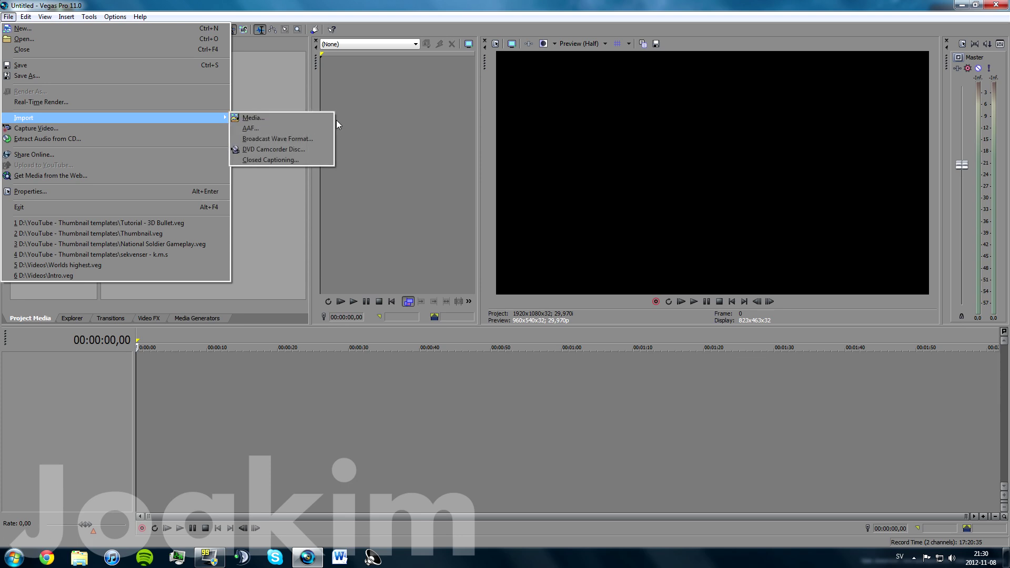
click(298, 118)
click(499, 148)
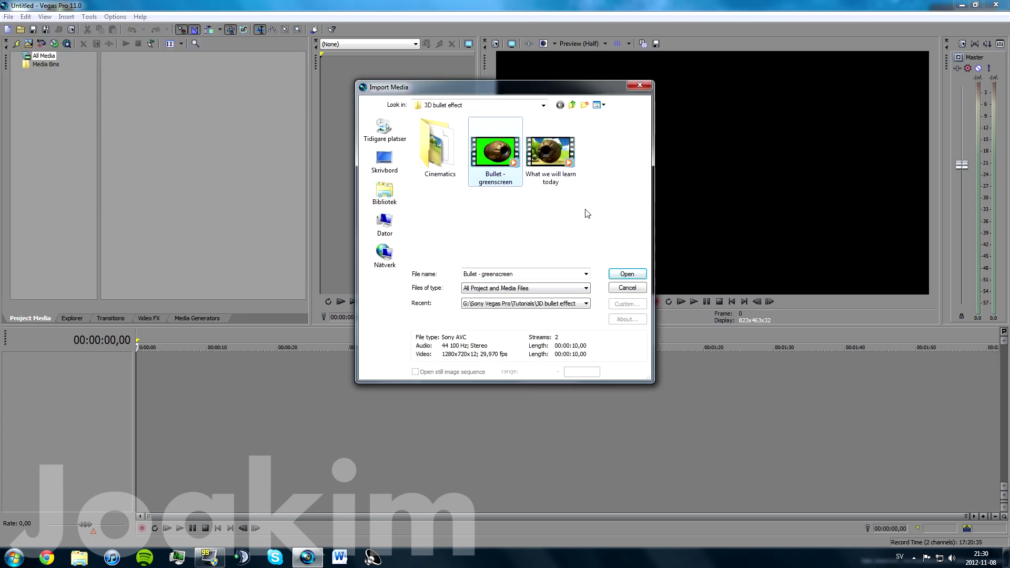
click(623, 274)
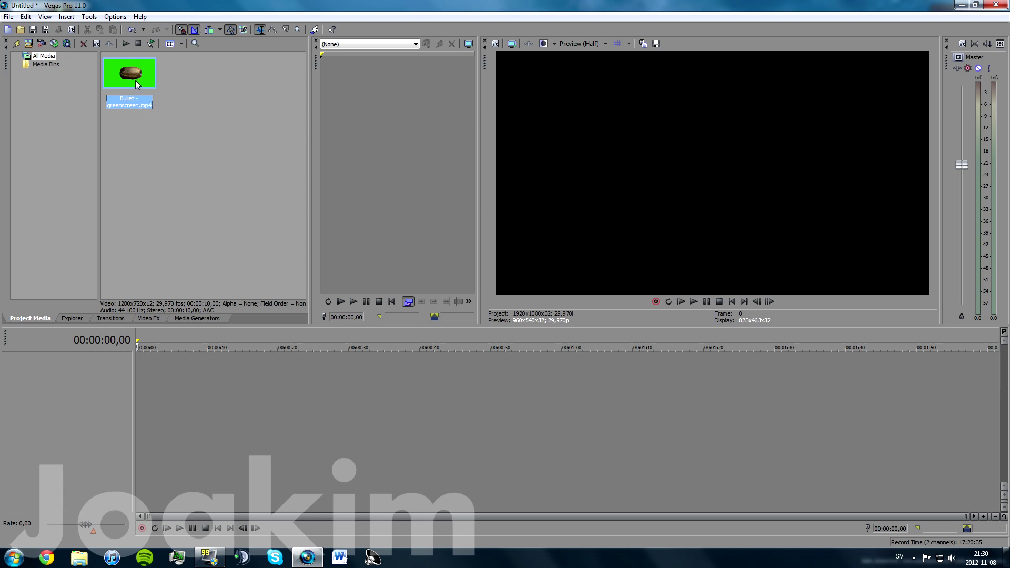
Place the bullet greenscreen clip at the start of a new video track and delete its accompanying audio track
right_click(143, 371)
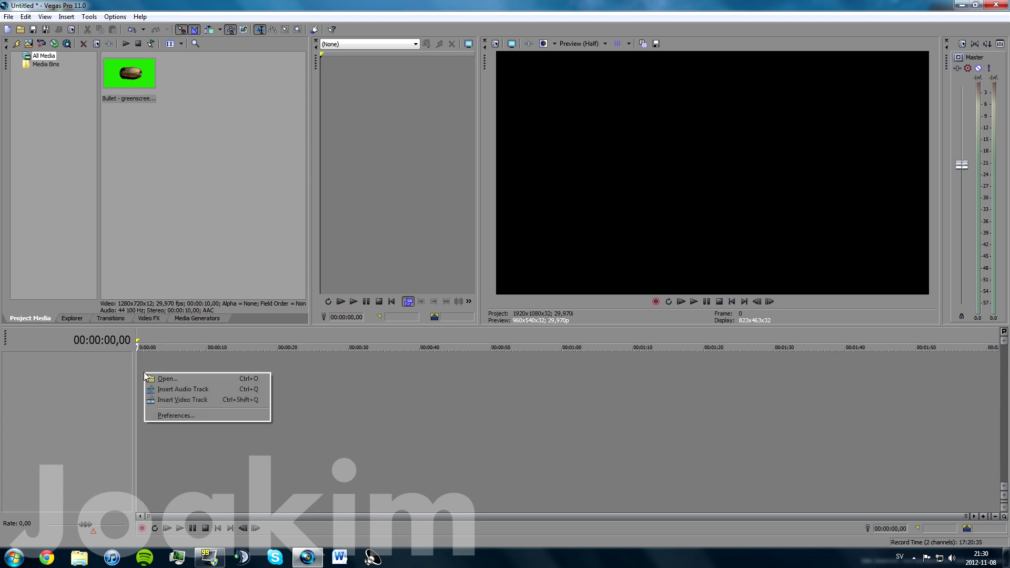
click(171, 402)
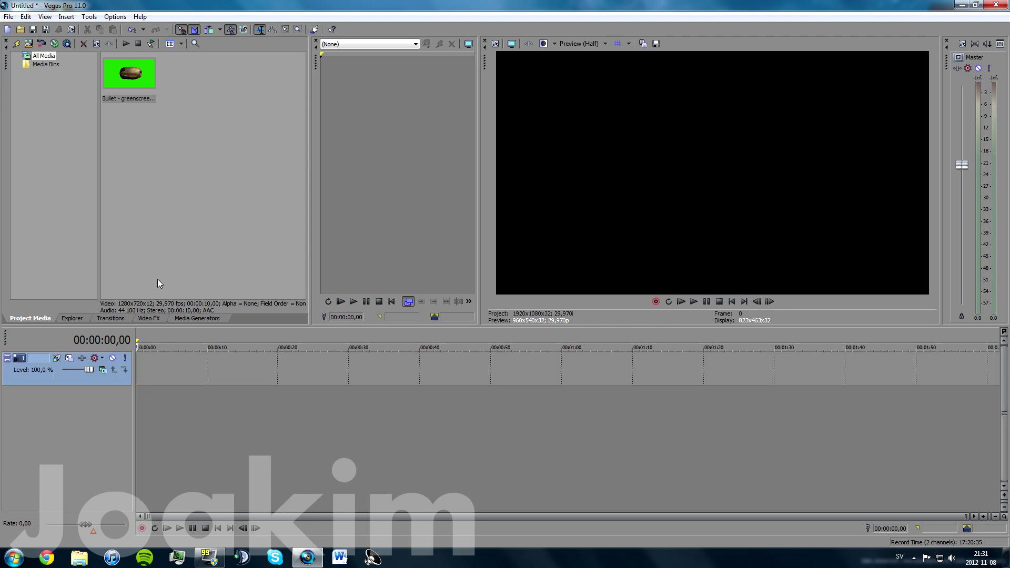
drag(128, 73, 131, 365)
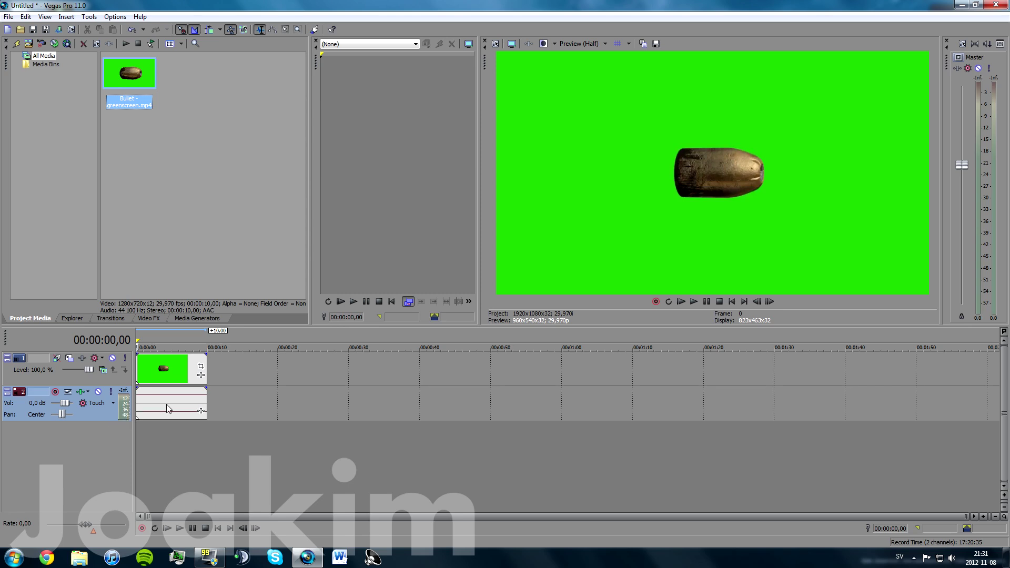
right_click(103, 415)
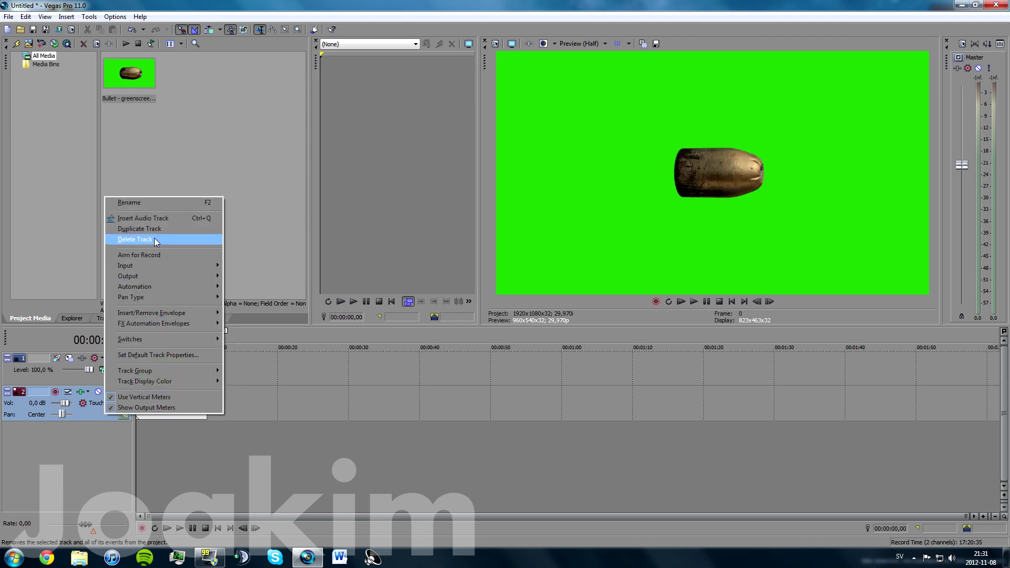
click(153, 238)
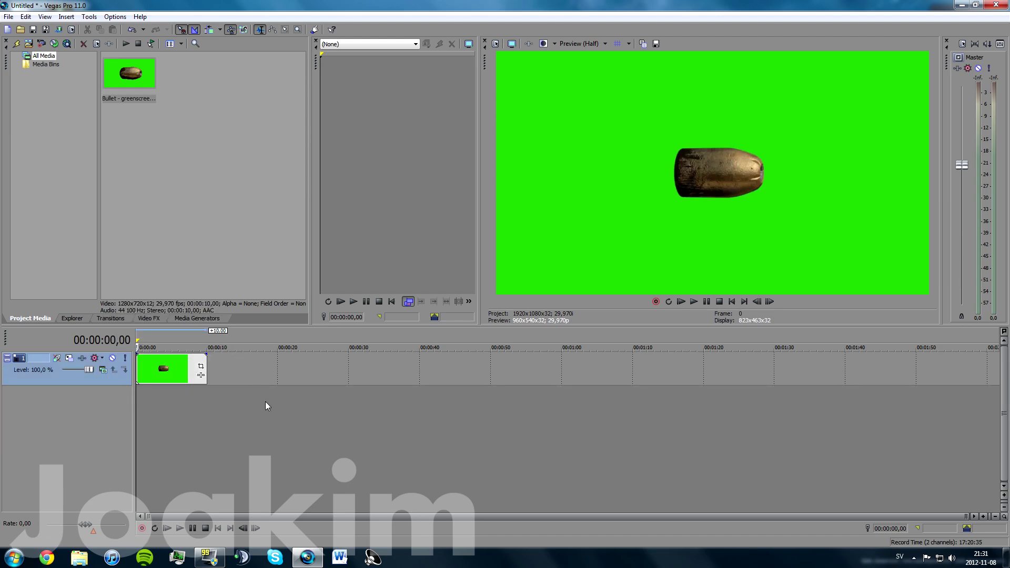
Apply the Chroma Keyer effect to the bullet clip using the "Greenscreen - 3D Bullet" preset
scroll(265, 405, up, 2)
drag(548, 516, 295, 516)
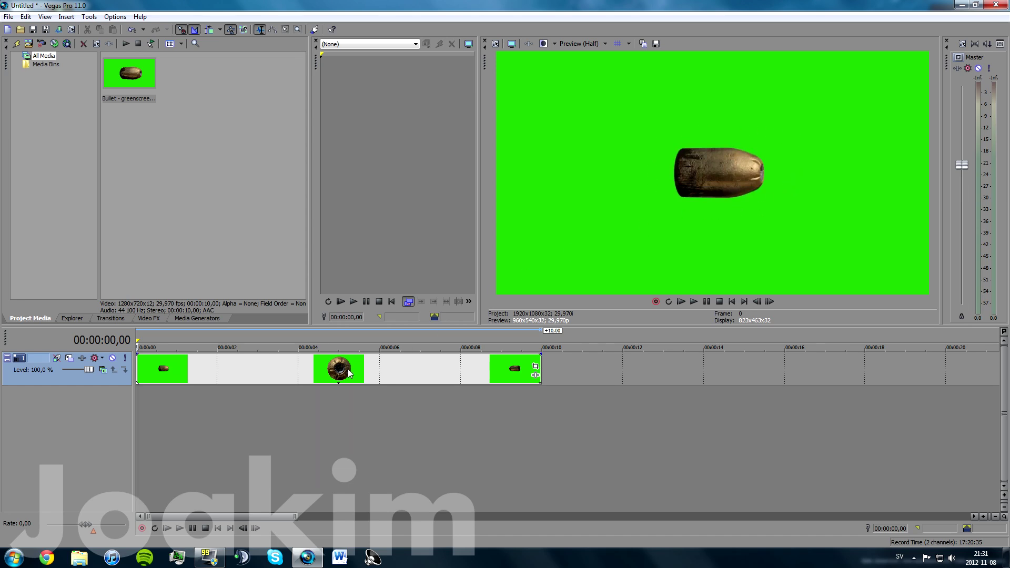
click(154, 319)
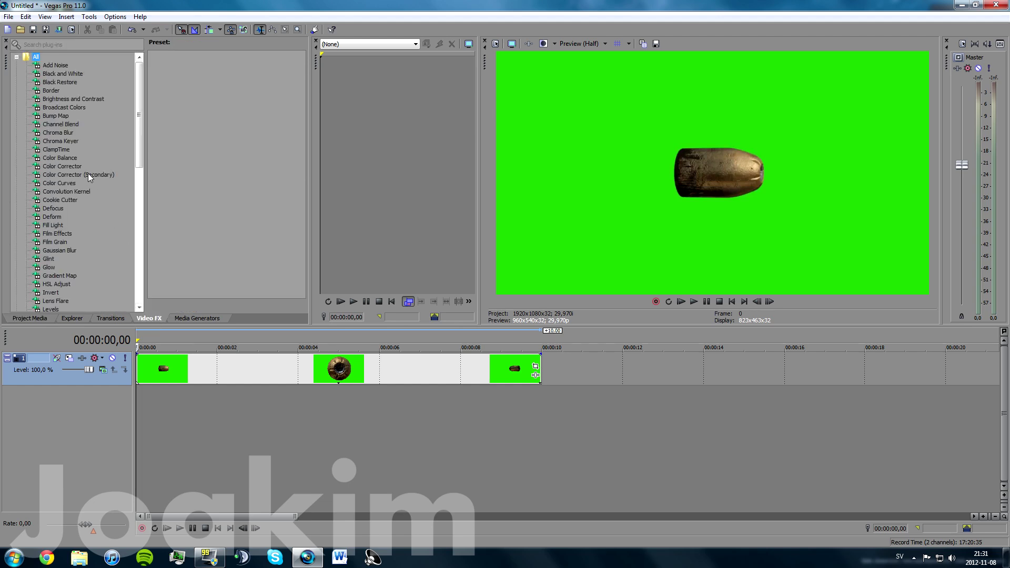
click(73, 141)
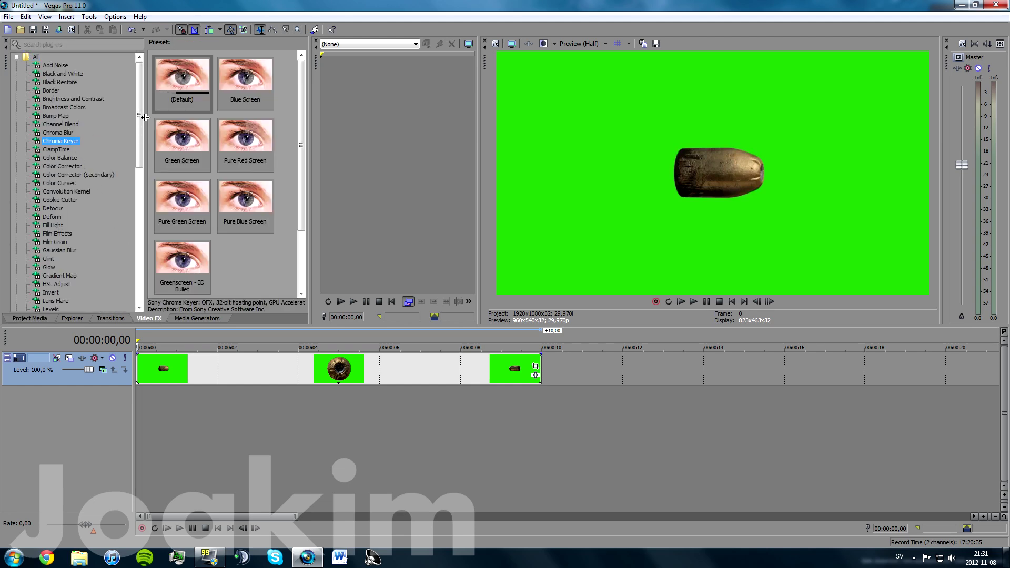
drag(190, 90, 231, 371)
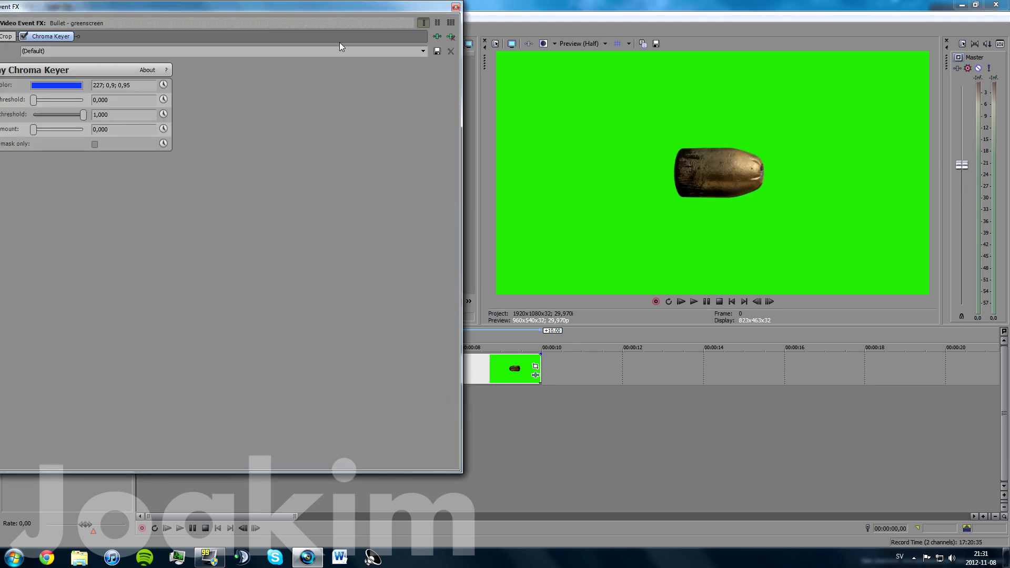
drag(345, 10, 374, 11)
click(451, 53)
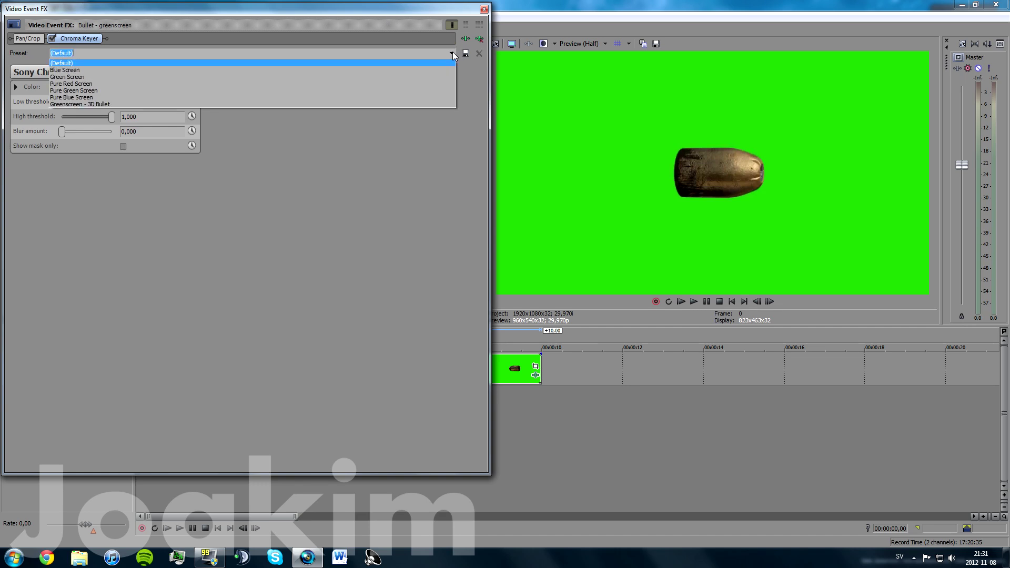
click(411, 102)
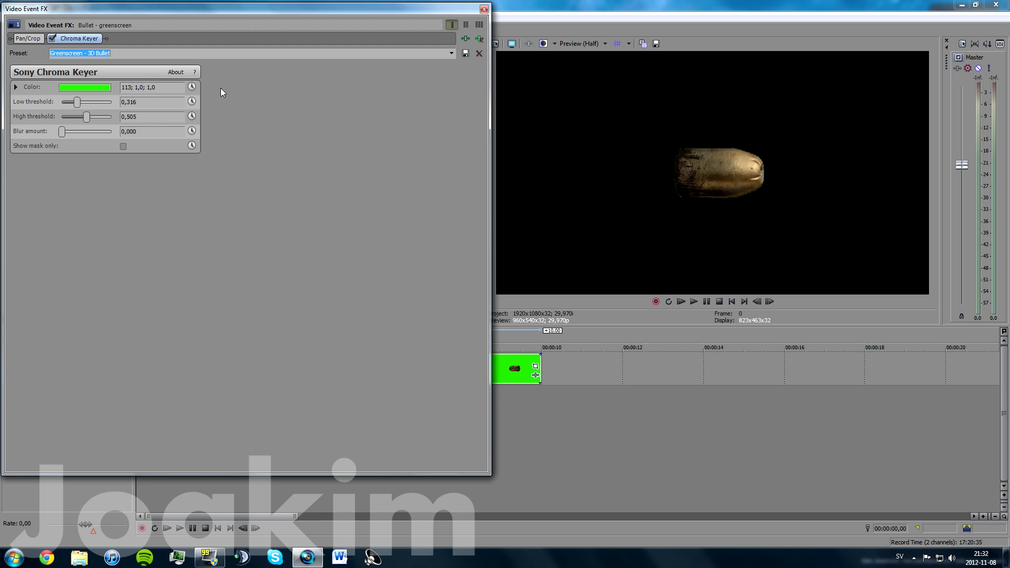
click(483, 10)
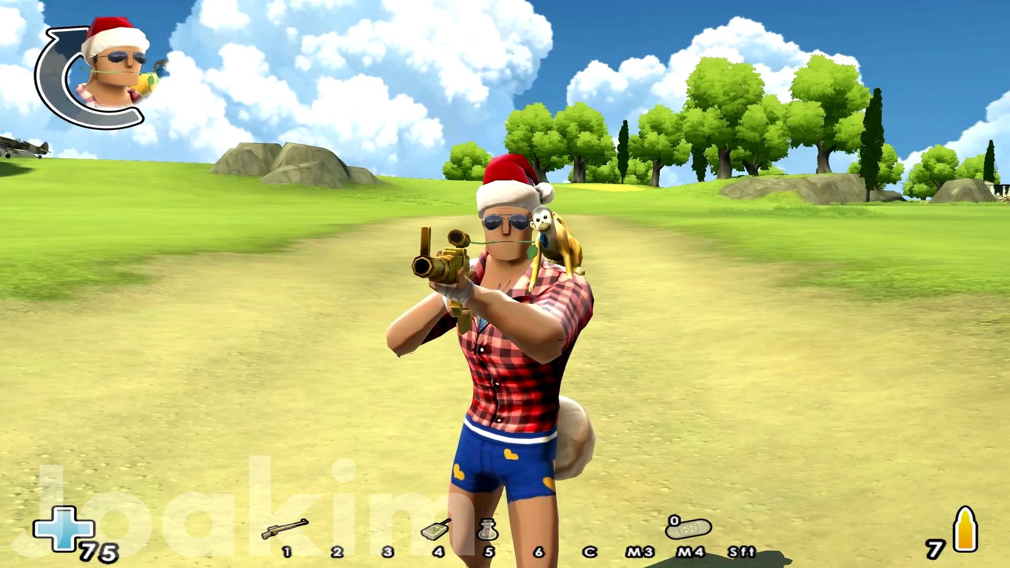
key(t)
click(653, 372)
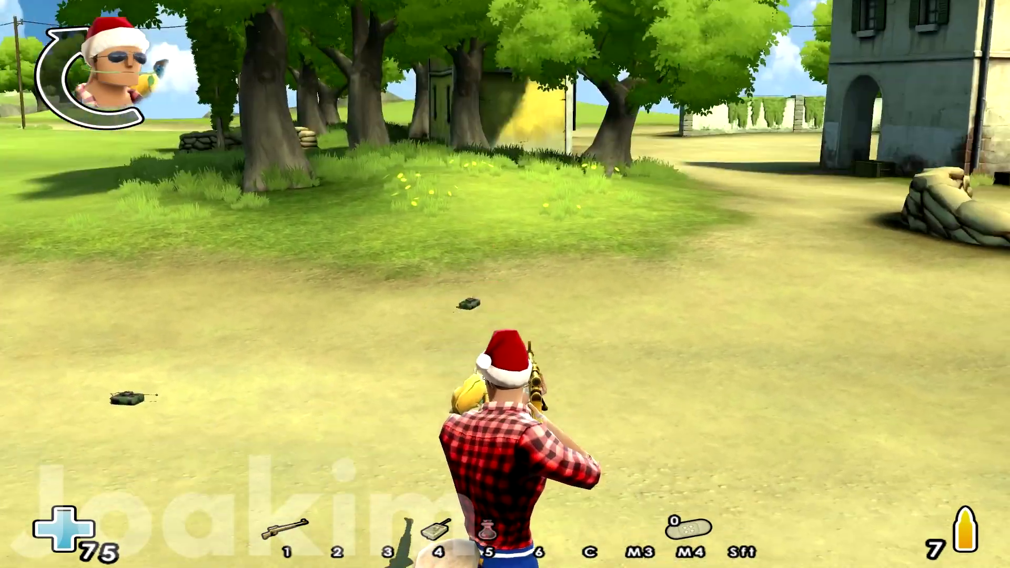
key(2)
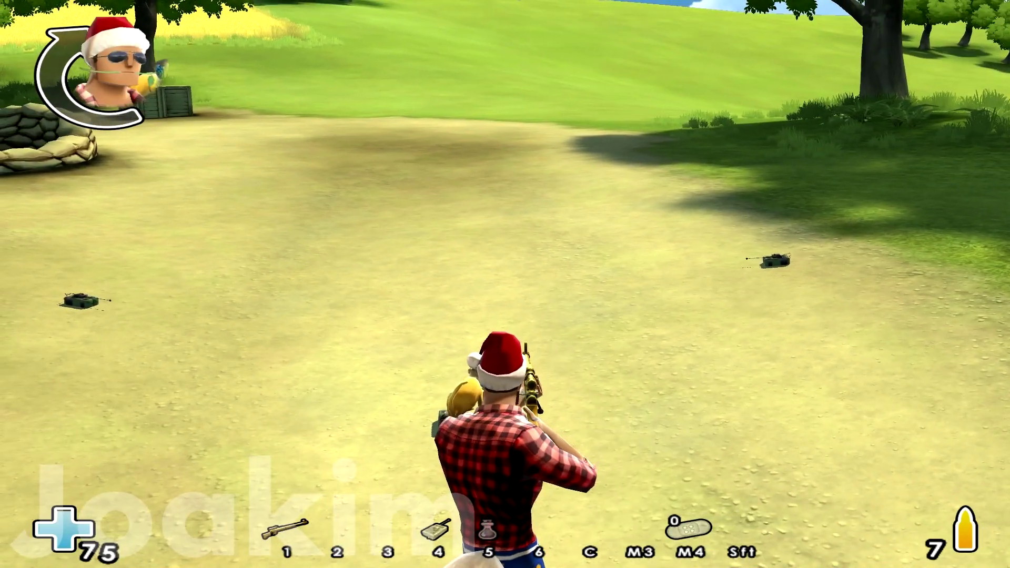
key(t)
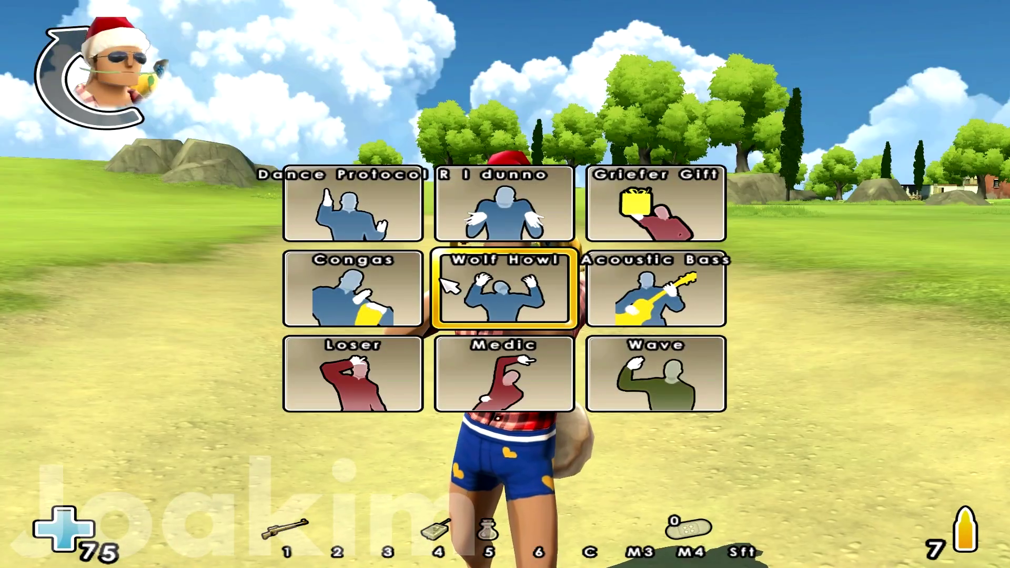
click(728, 170)
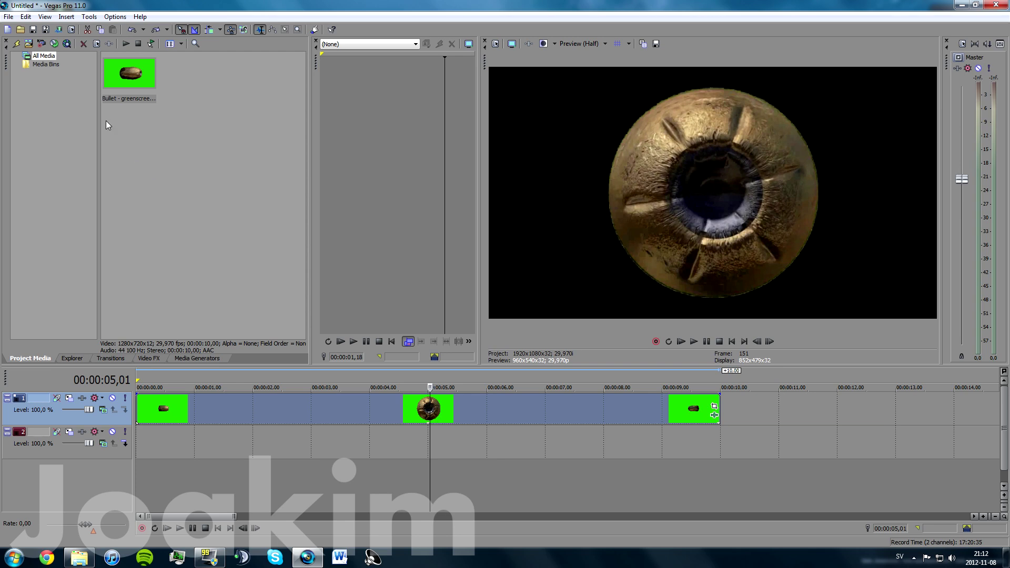
Import the "Cinematics" video and place it at the start of the second video track, below the bullet clip
click(9, 16)
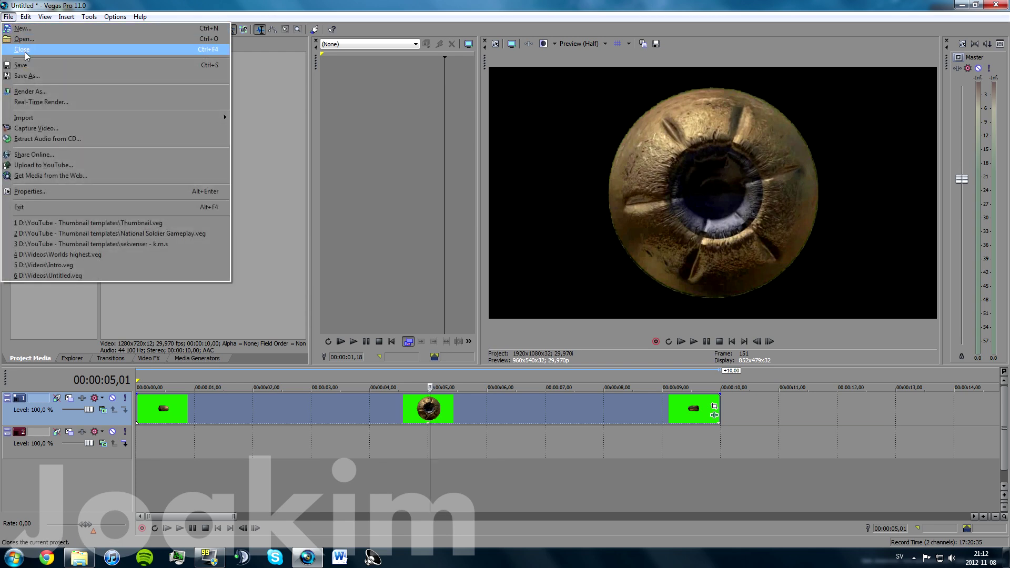
mouse_move(96, 121)
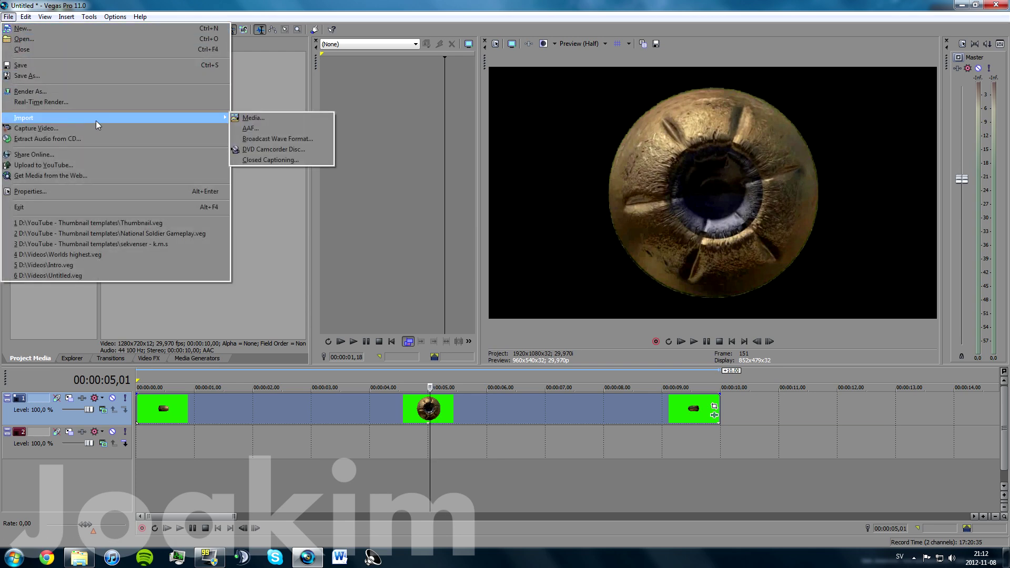
click(247, 120)
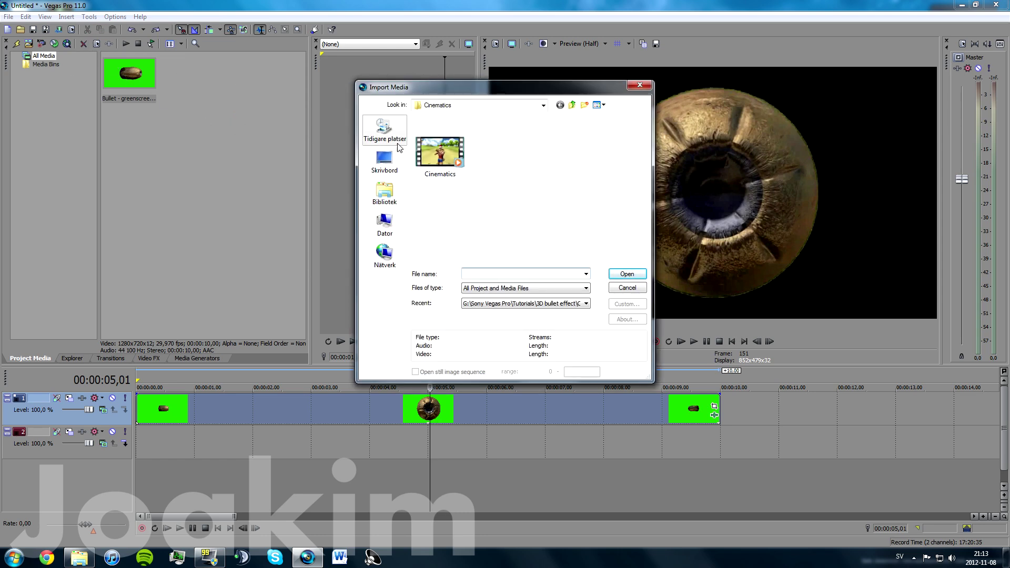
click(438, 149)
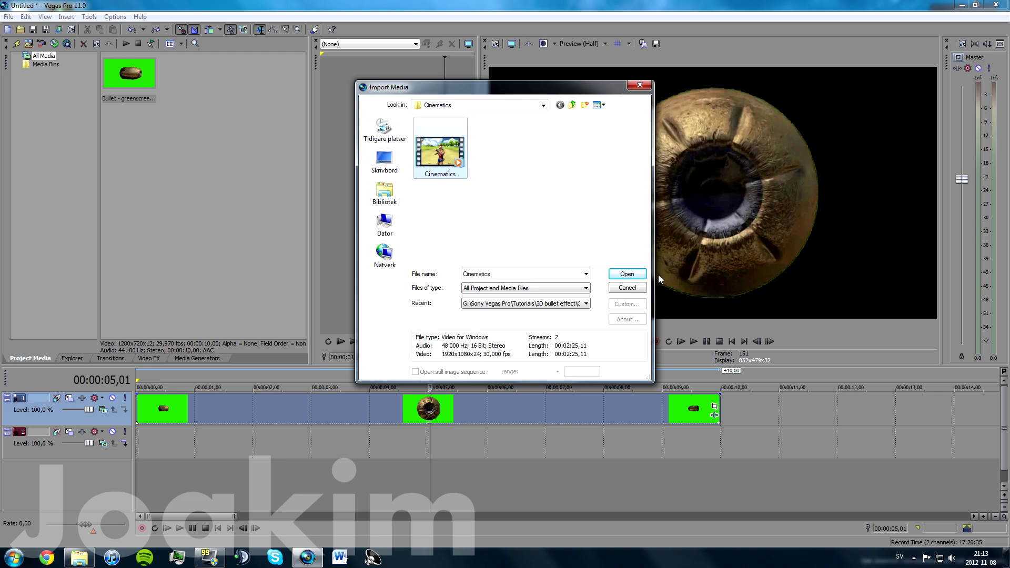
click(621, 272)
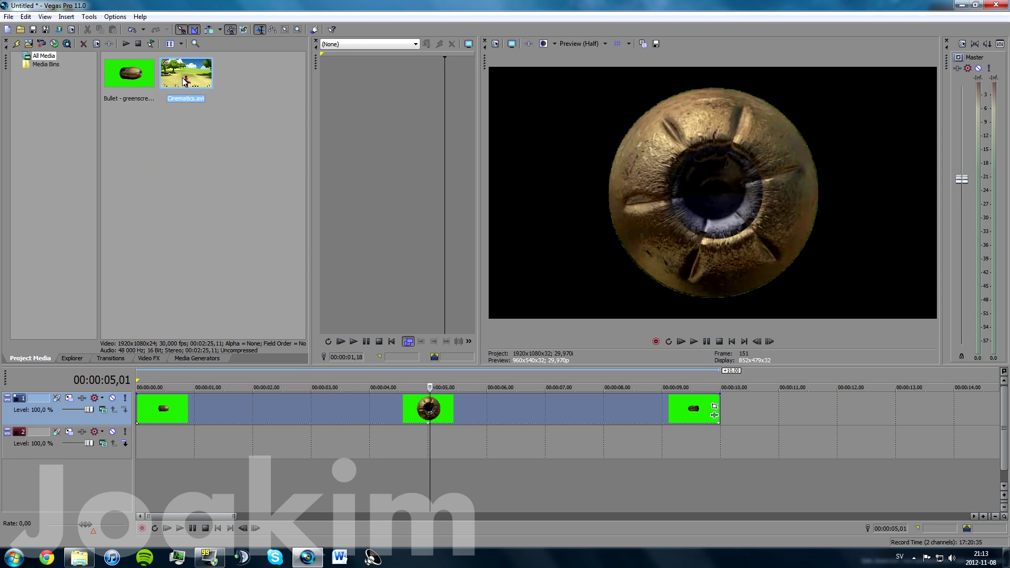
drag(185, 84, 138, 456)
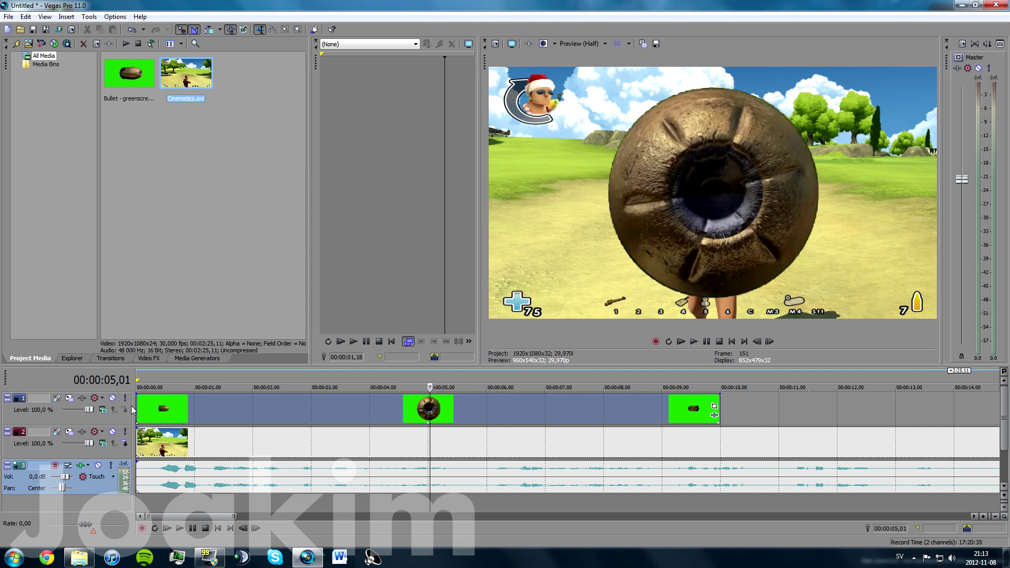
Move the bullet track below the Cinematics track and return it to the top of the track order
click(125, 421)
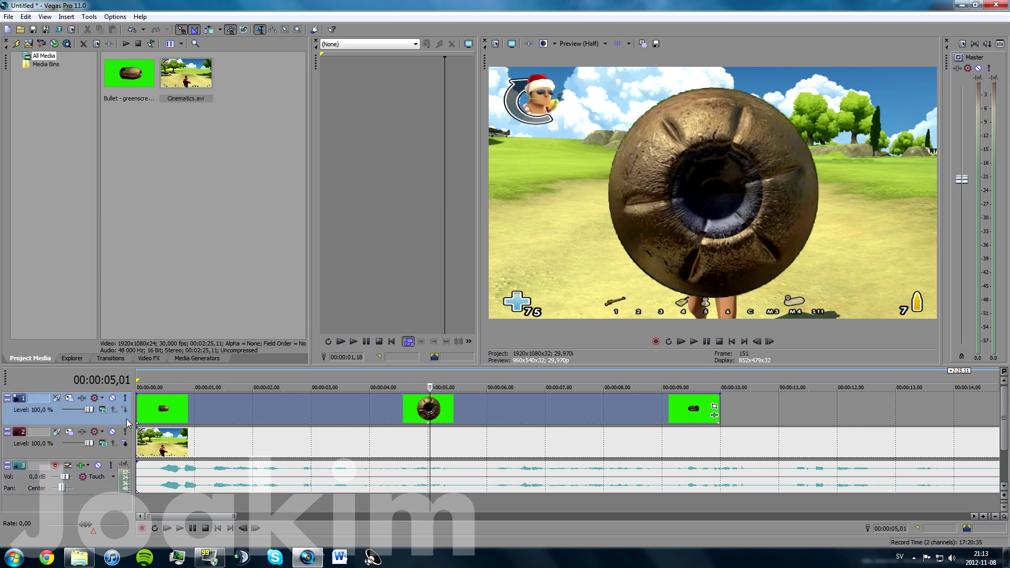
drag(122, 427, 117, 456)
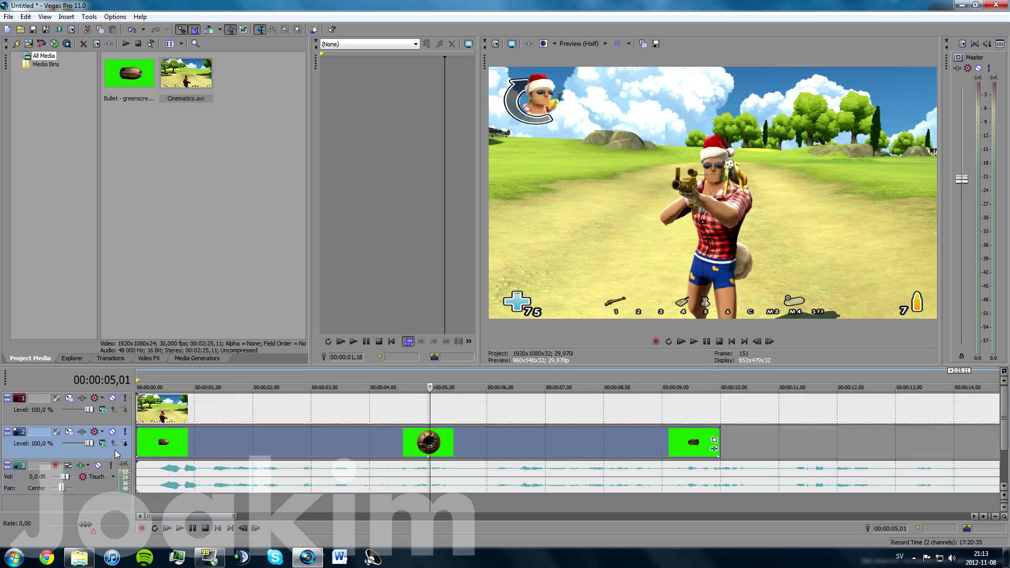
drag(116, 455, 122, 405)
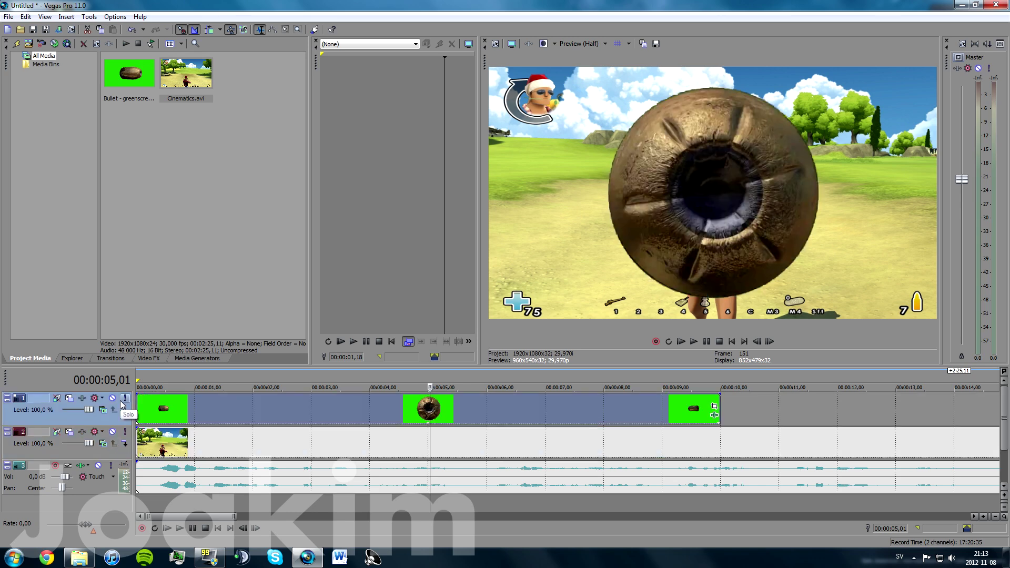
Delete the Cinematics clip's audio track
click(107, 490)
right_click(107, 490)
mouse_move(133, 338)
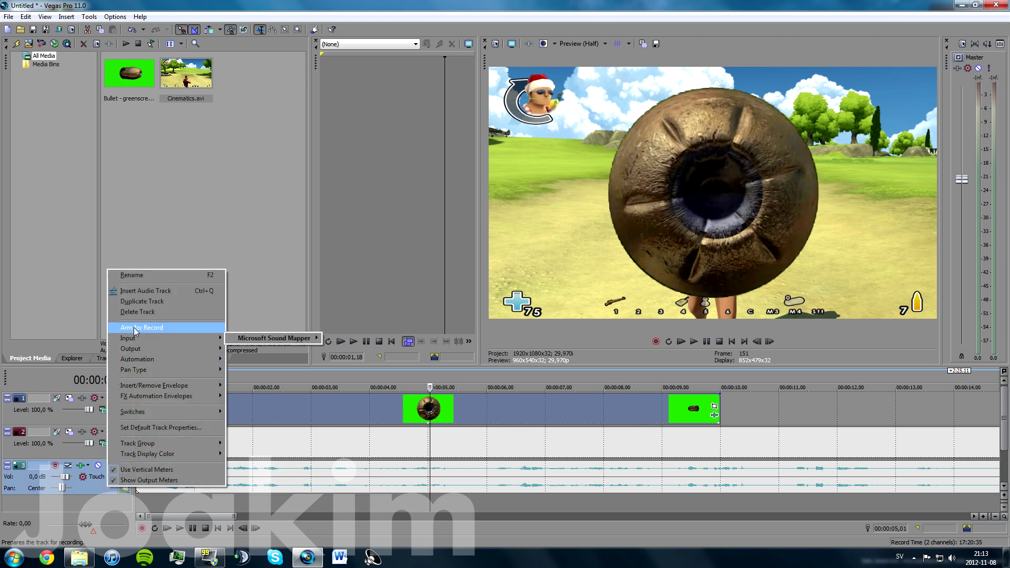
click(138, 313)
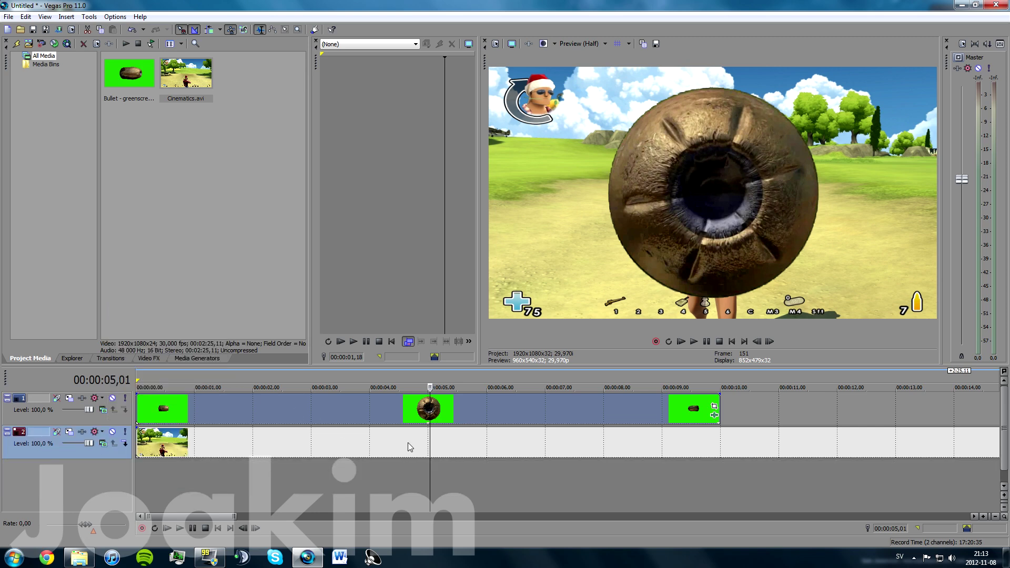
Play through the Cinematics clip from about 00:01:55 and place the playhead at 00:02:05,00, where the wanted shot starts
scroll(411, 444, down, 10)
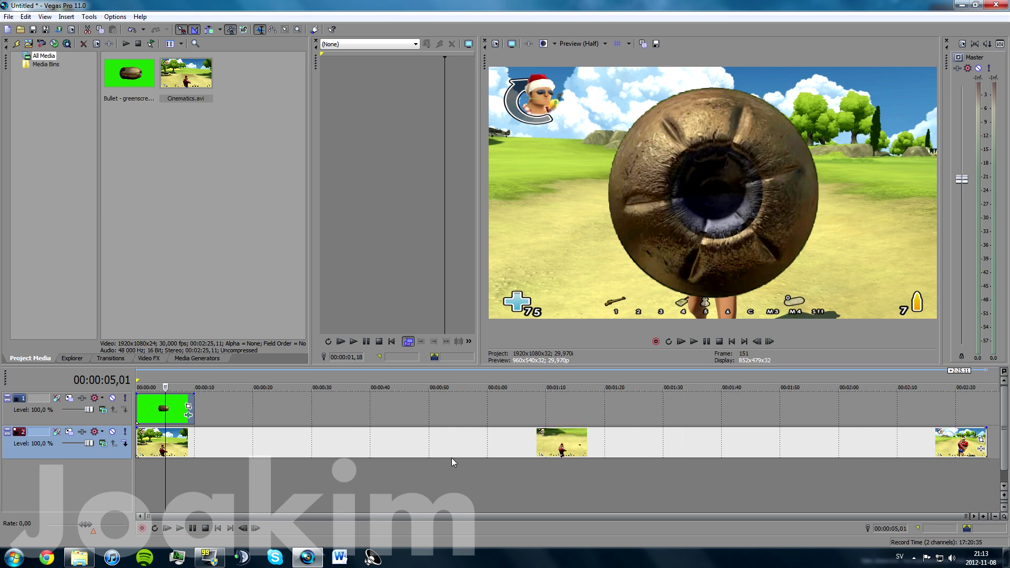
click(797, 439)
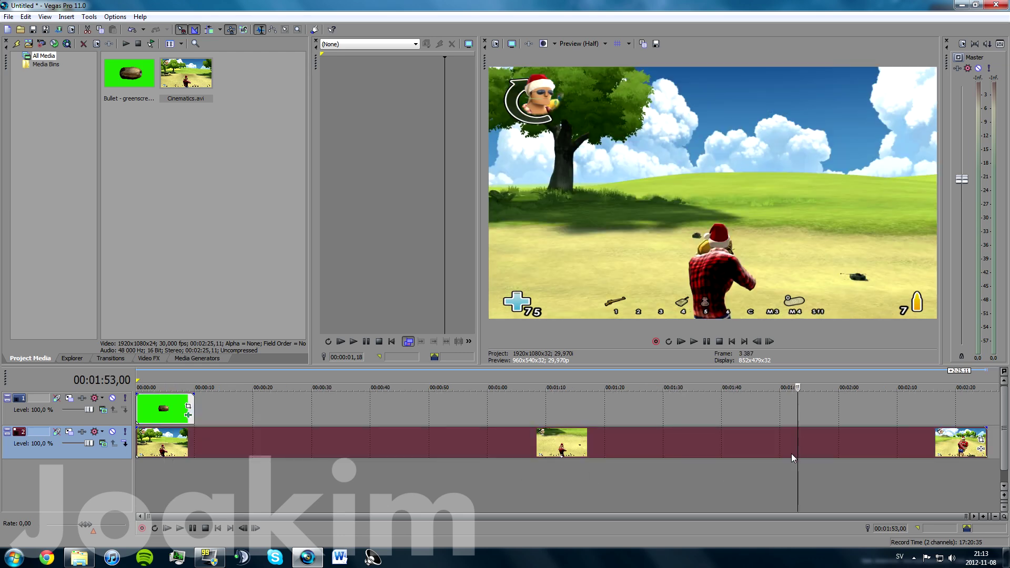
click(801, 442)
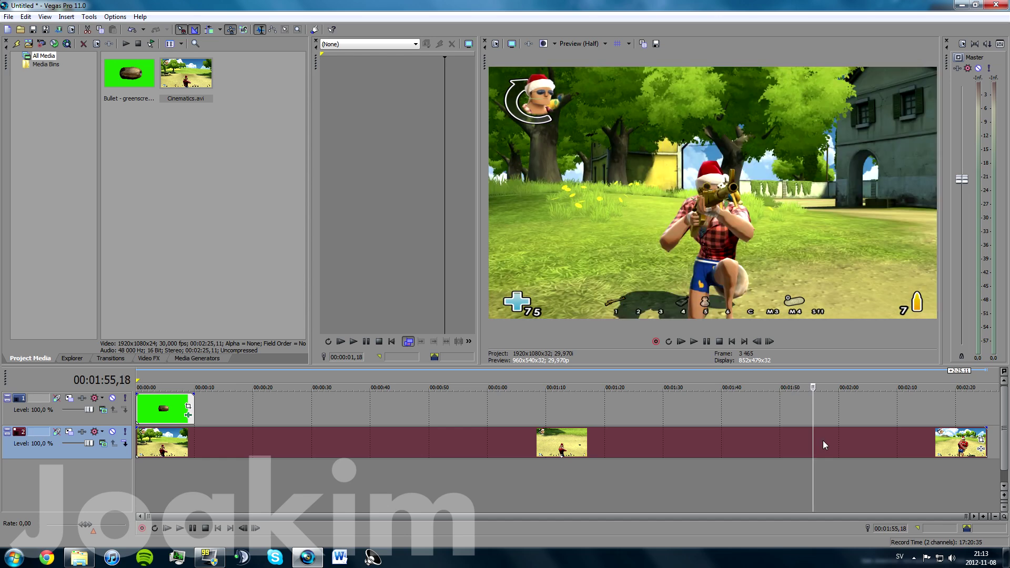
drag(148, 516, 592, 516)
key(space)
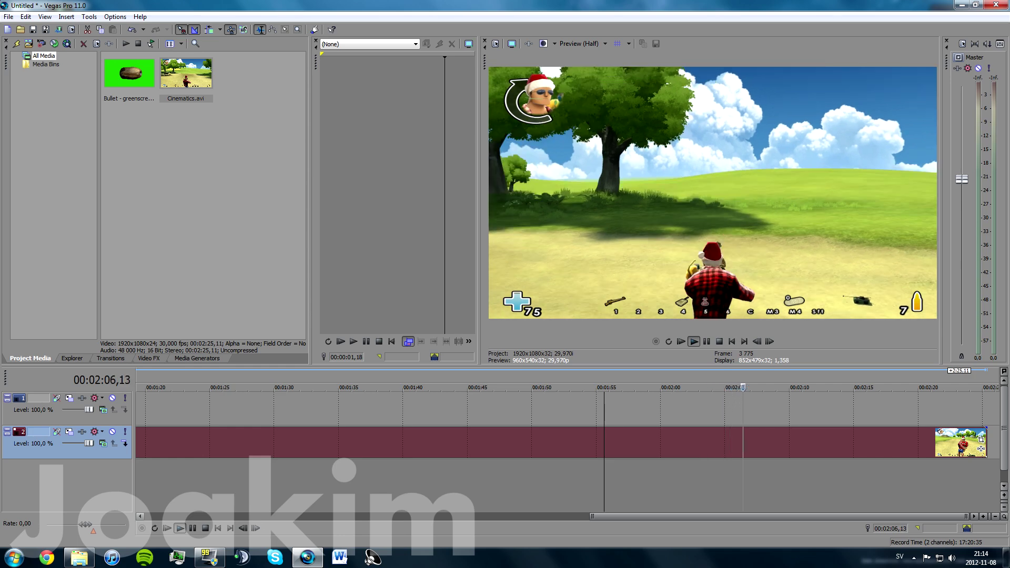
key(j)
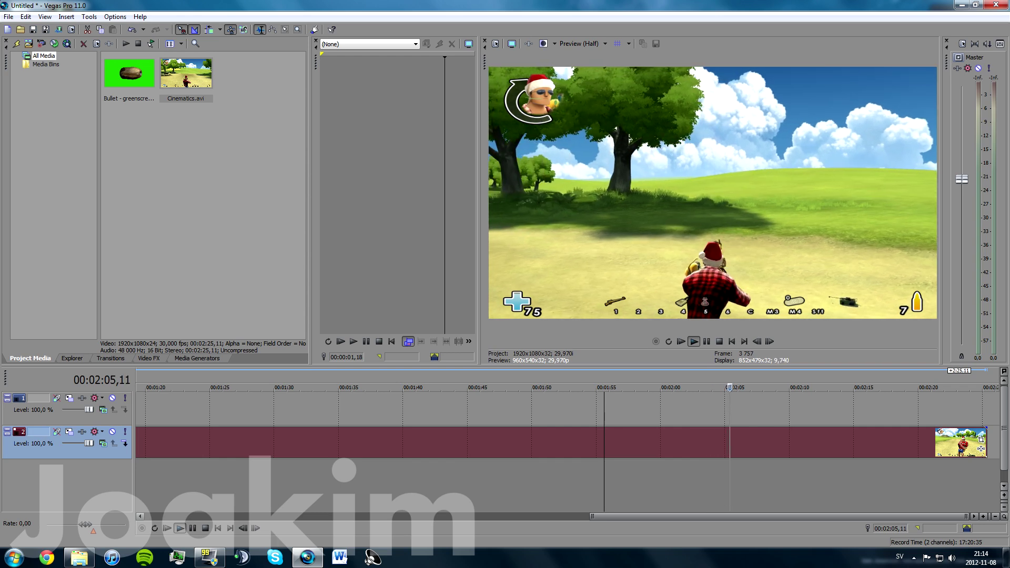
key(k)
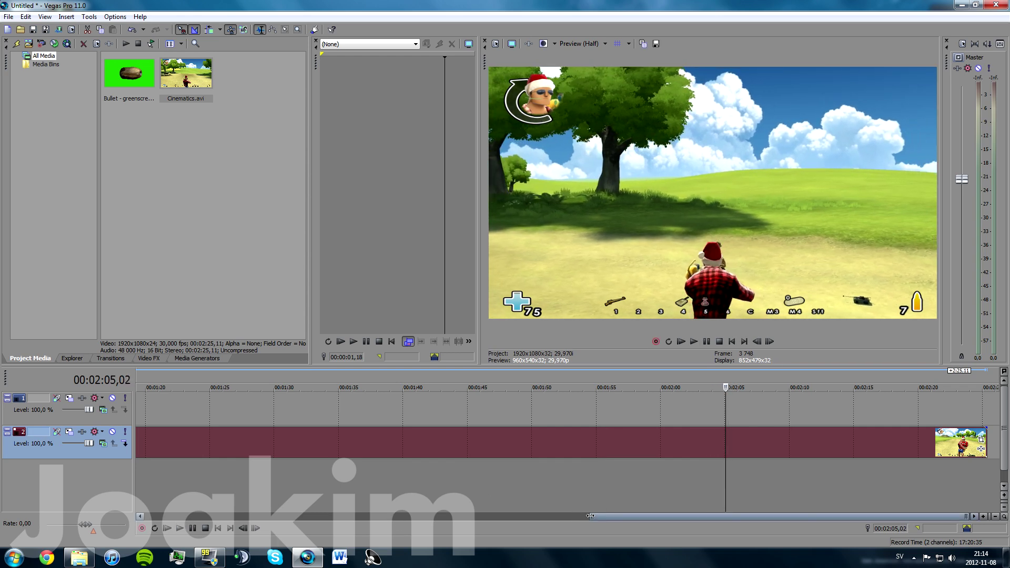
drag(592, 516, 784, 516)
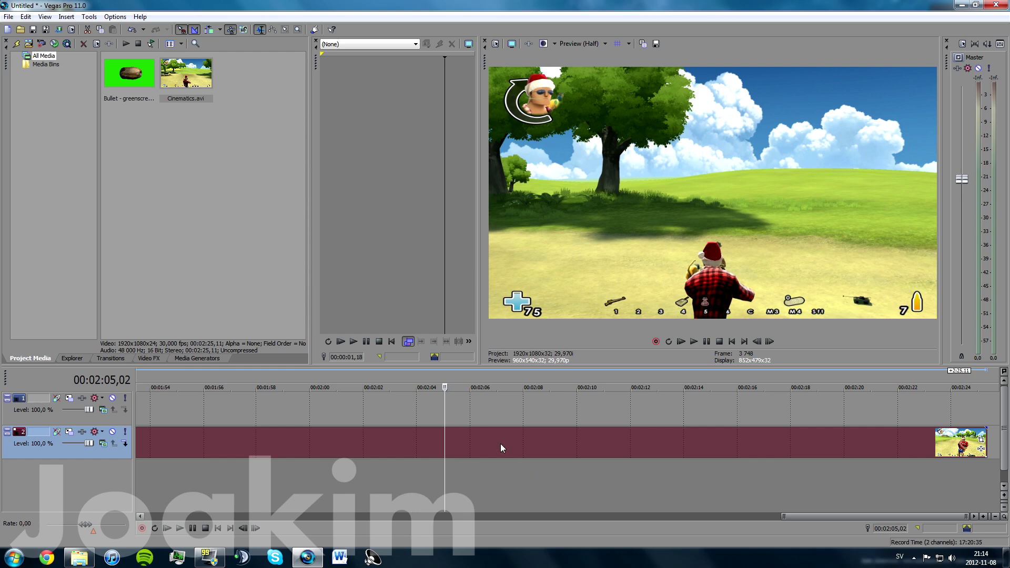
key(space)
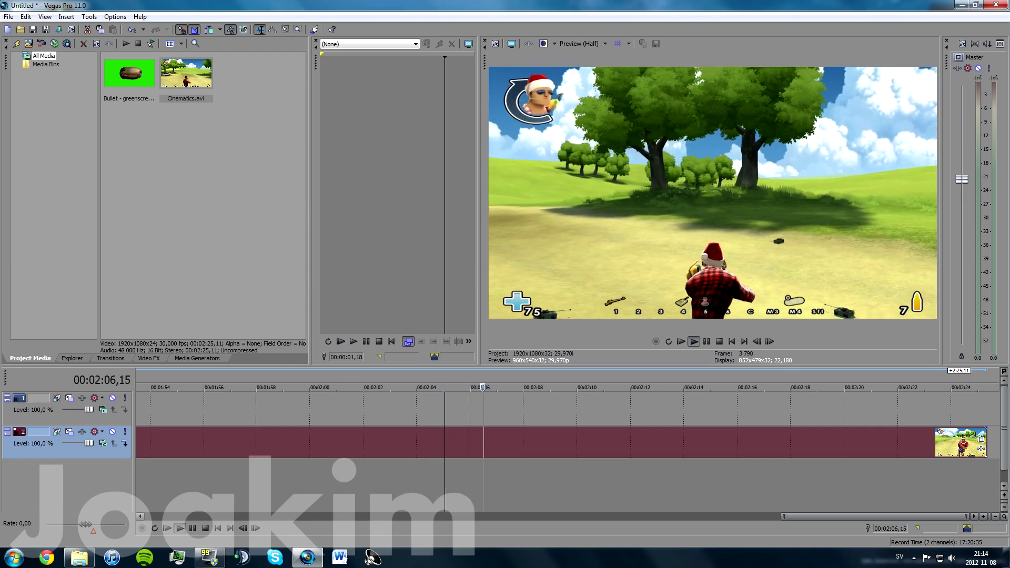
drag(471, 387, 444, 387)
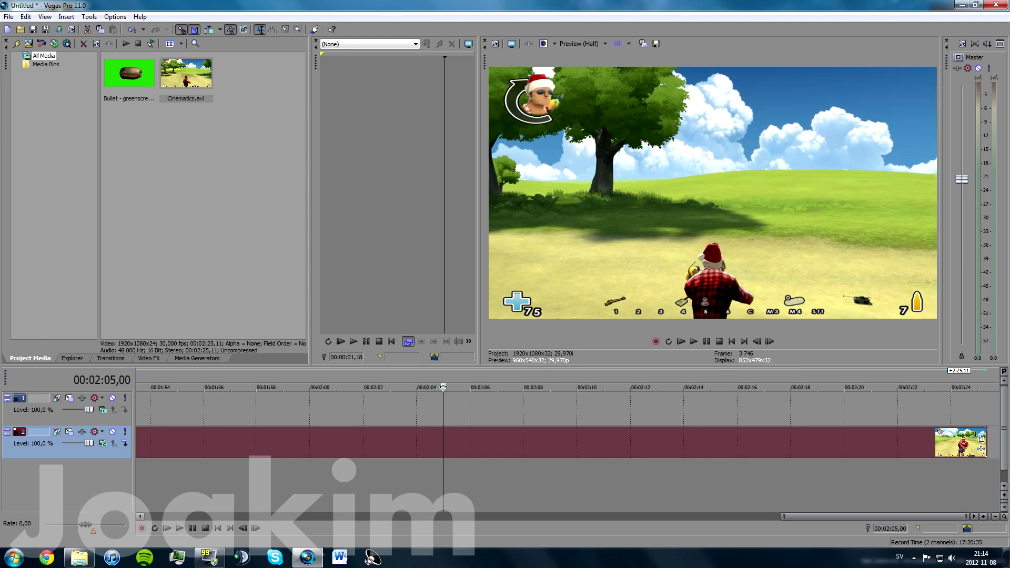
Split the Cinematics clip at the playhead and delete the part before the cut
click(443, 440)
key(s)
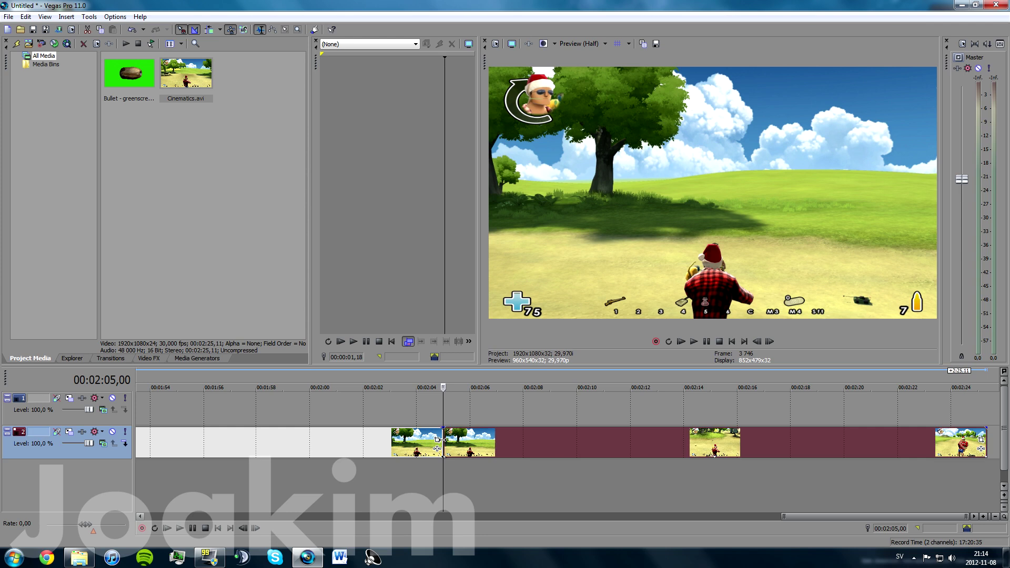
right_click(417, 444)
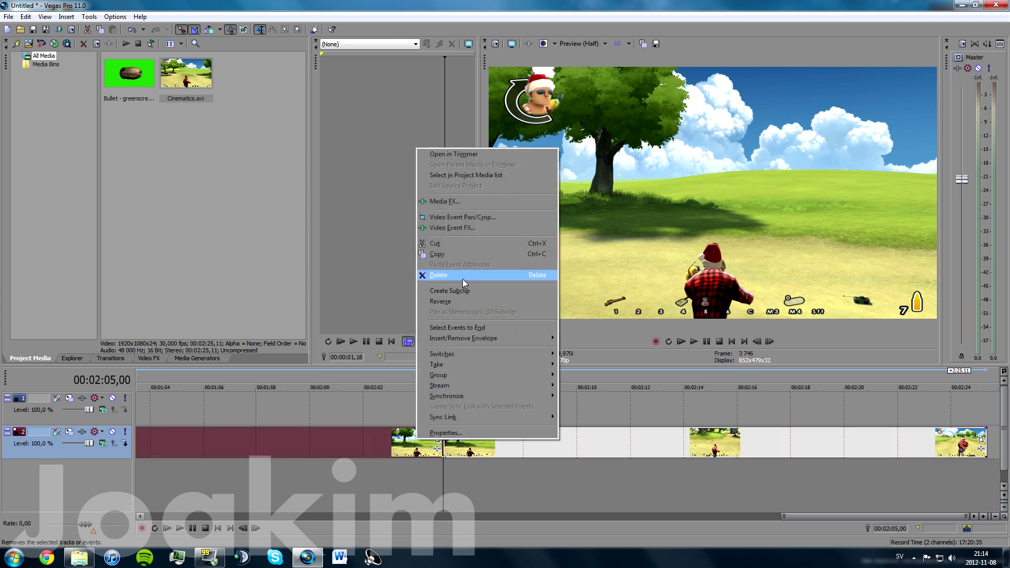
click(462, 275)
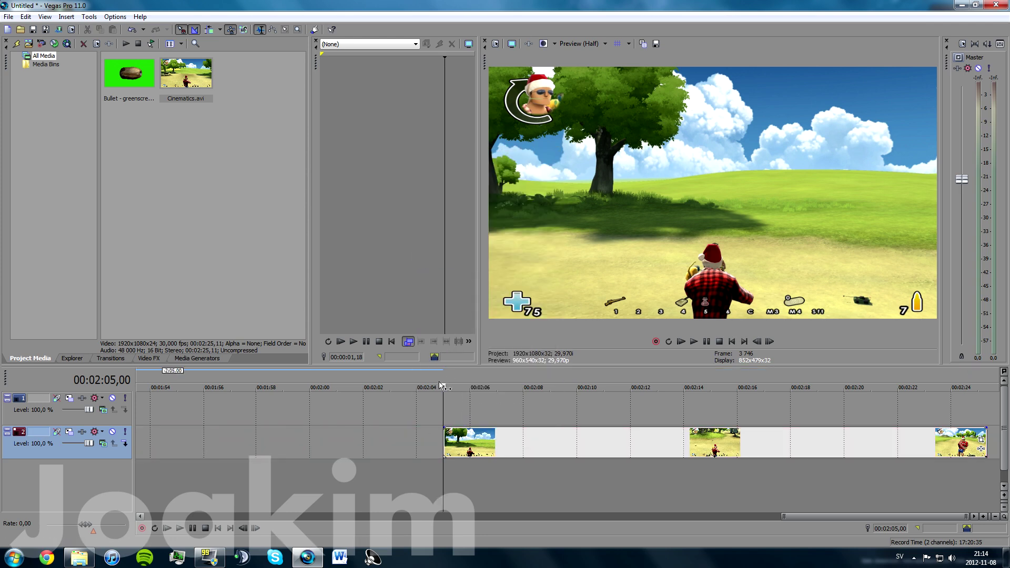
Play the remaining Cinematics clip, split it at 00:02:13,27 and delete the part after the cut
key(space)
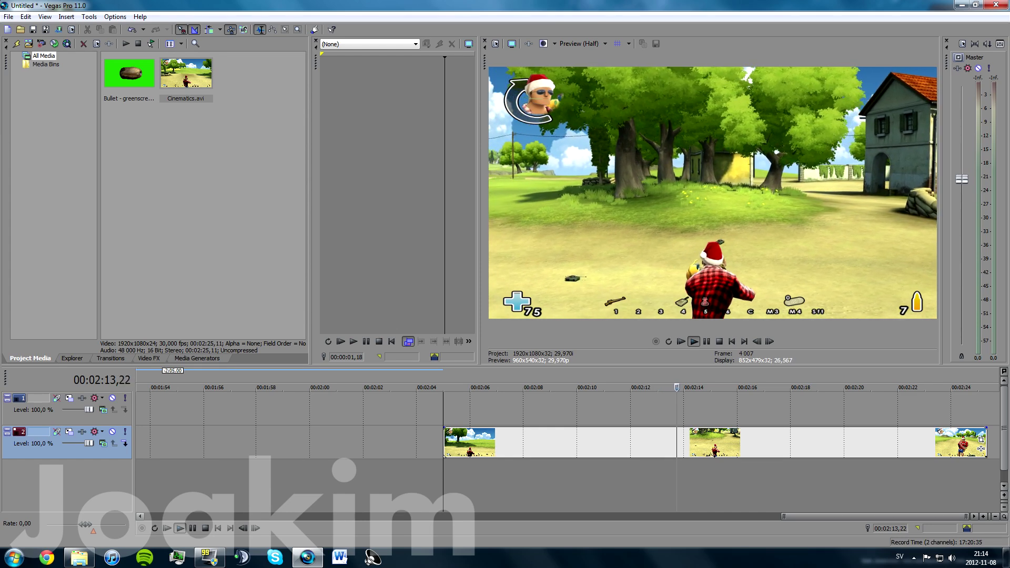
click(681, 441)
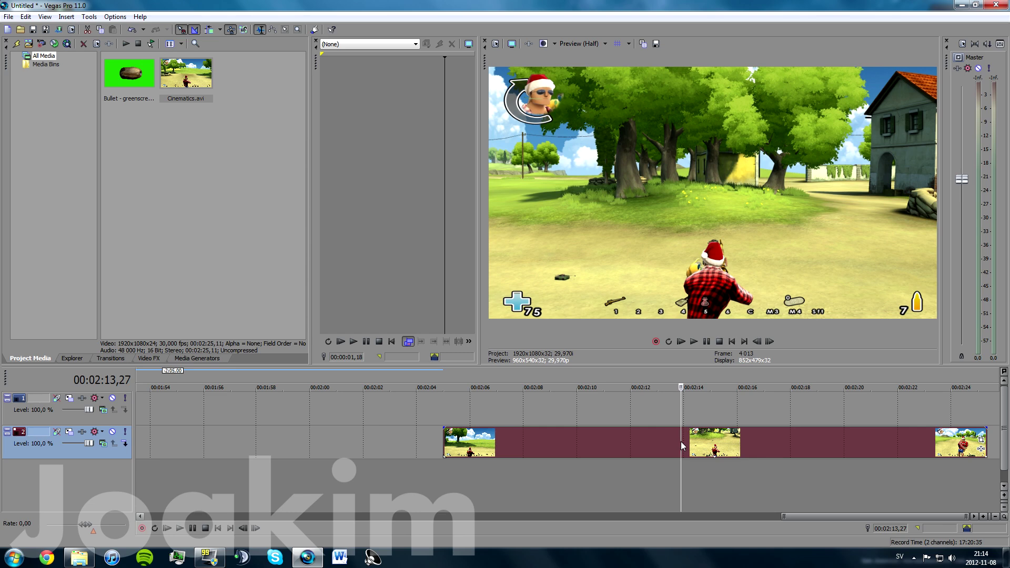
key(s)
right_click(749, 439)
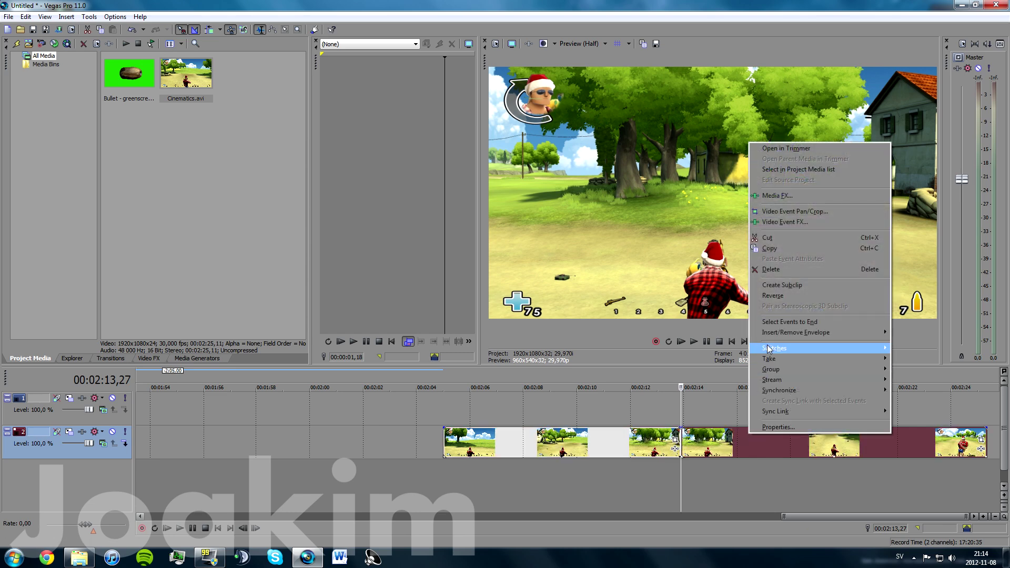
click(770, 269)
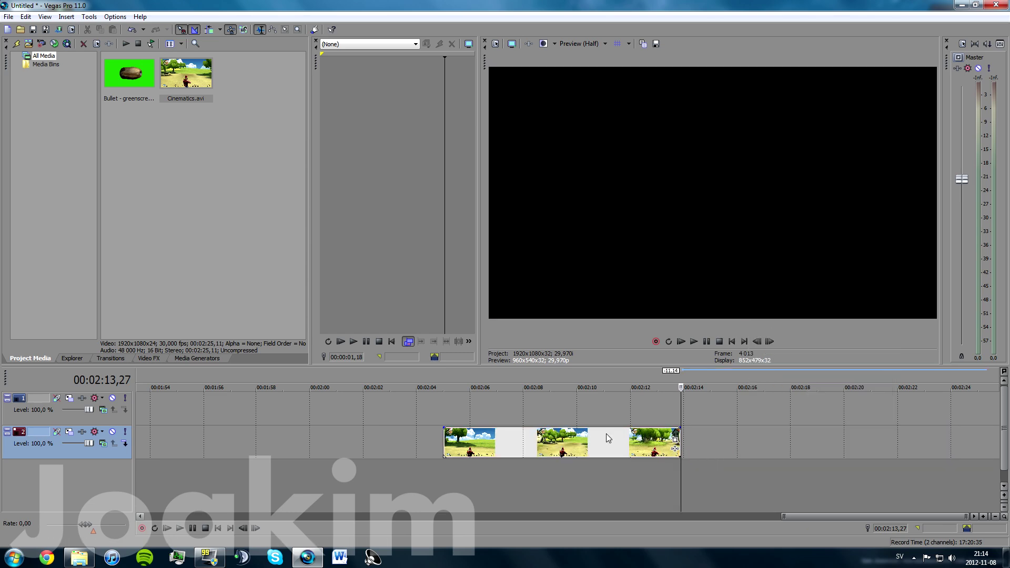
Move the trimmed Cinematics clip to the start of the second track, beneath the bullet clip
drag(442, 418, 679, 420)
click(635, 421)
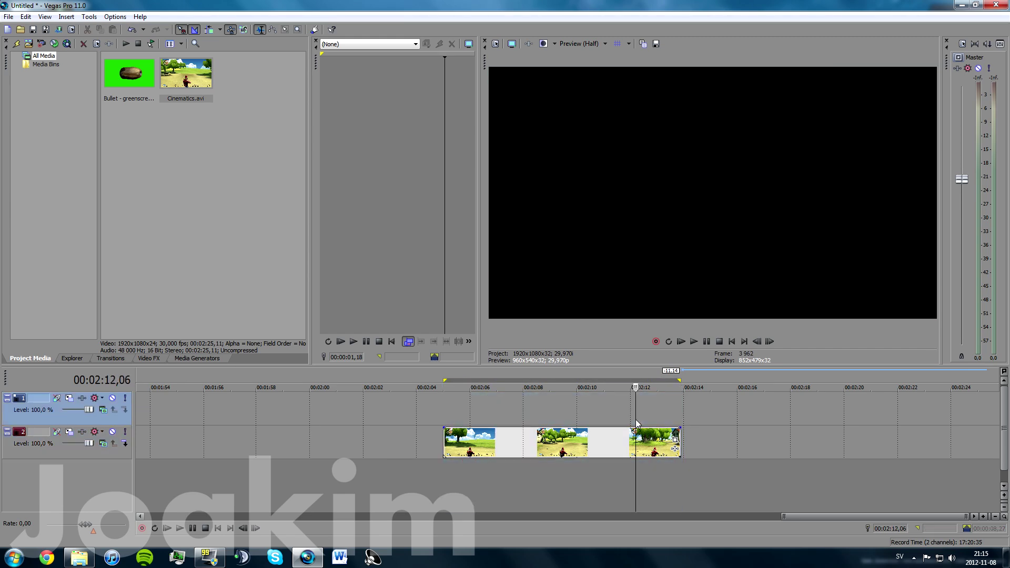
drag(784, 516, 148, 520)
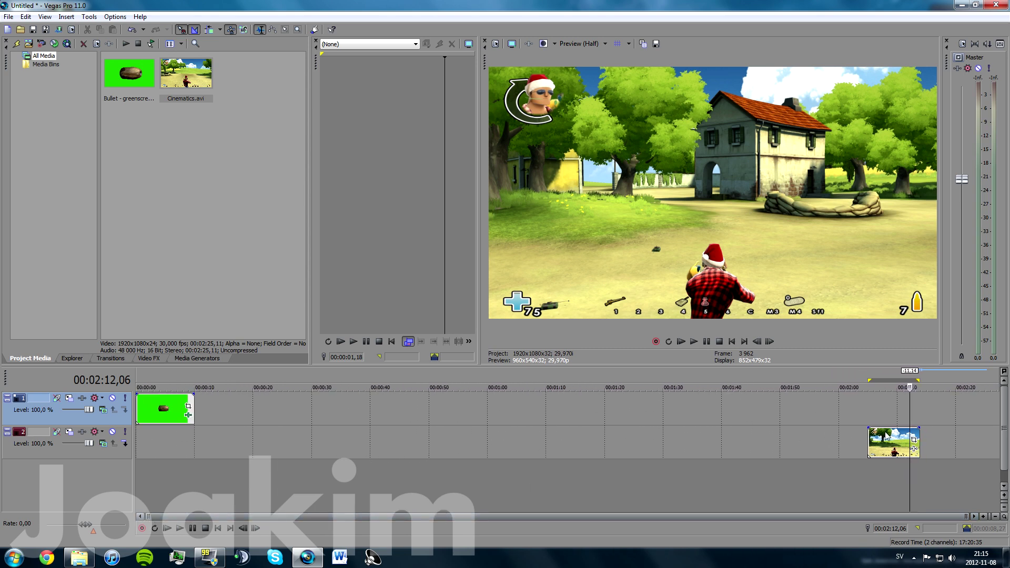
drag(887, 441, 156, 445)
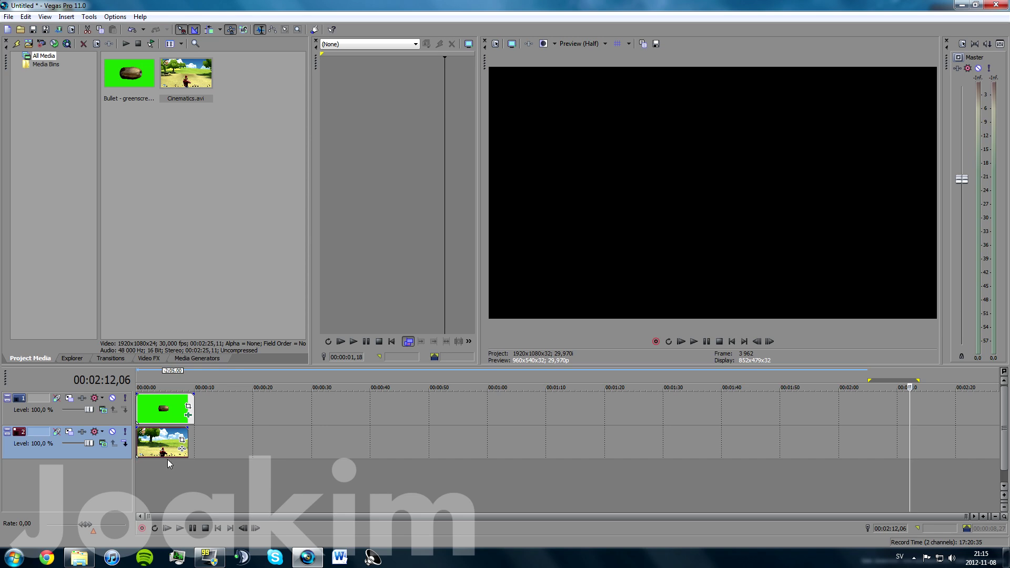
Compare where the two clips end and preview the keyed bullet over the footage around 00:00:05,00
click(186, 464)
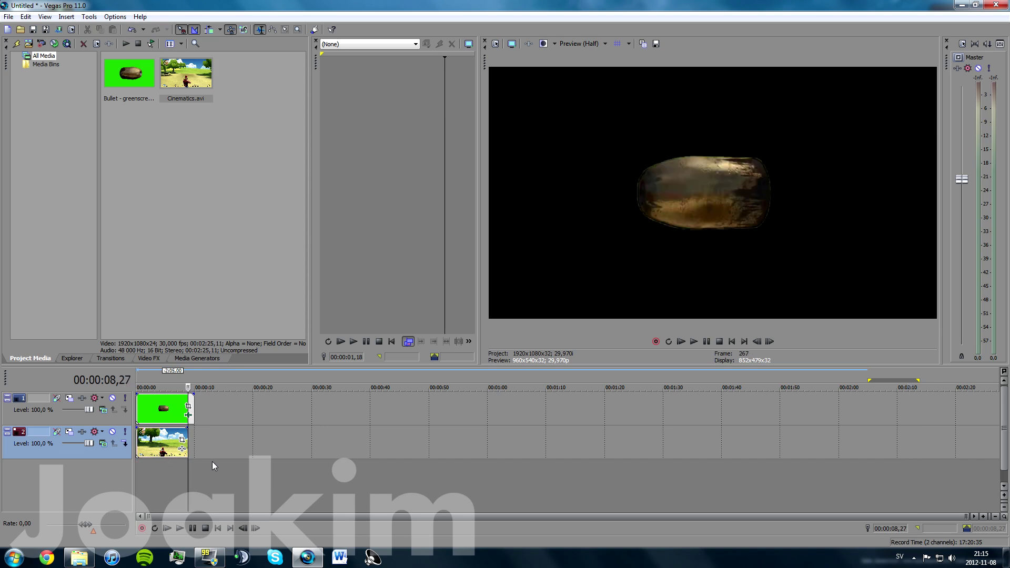
scroll(213, 461, up, 4)
scroll(213, 461, up, 2)
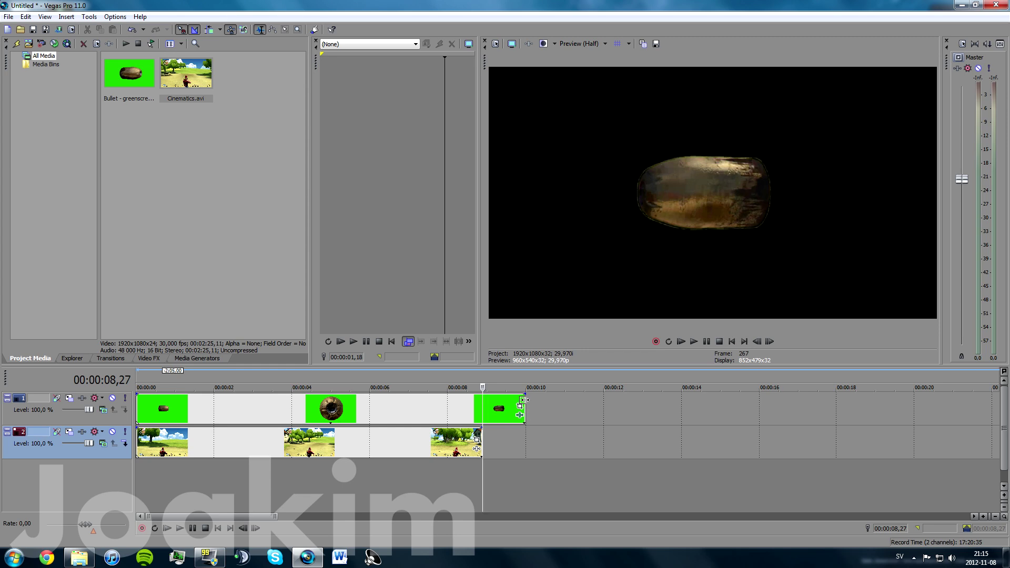
click(331, 408)
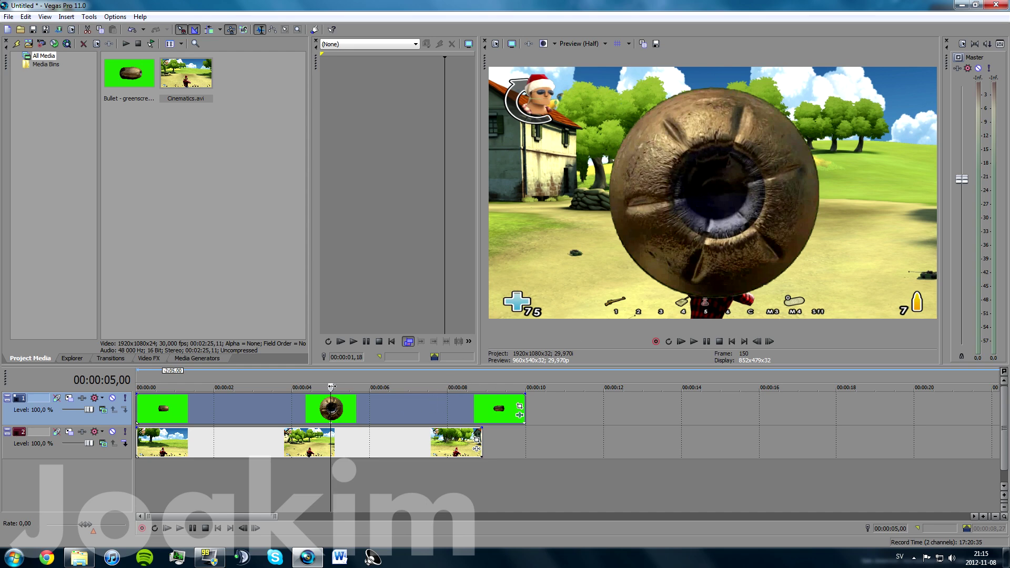
key(space)
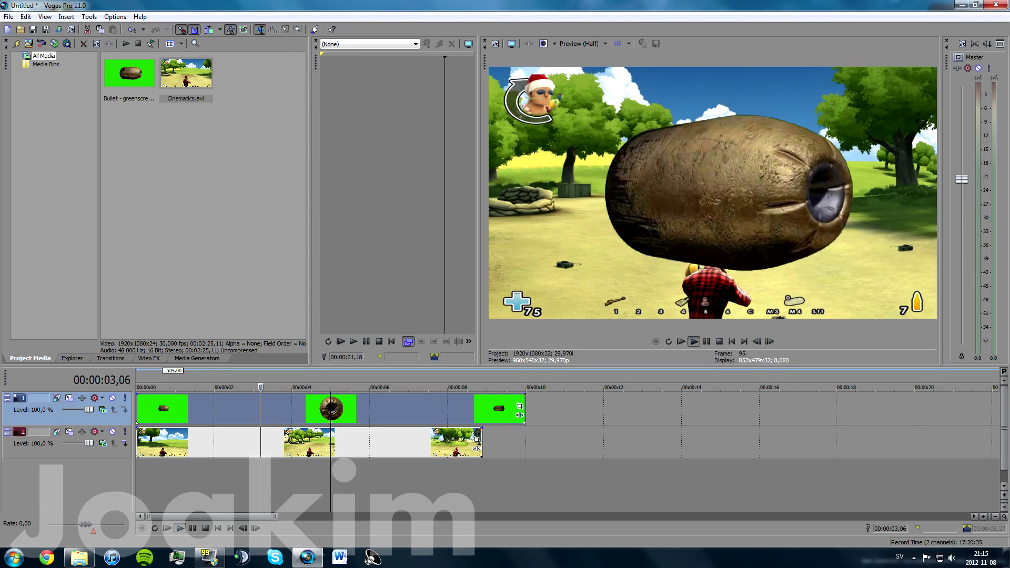
key(space)
click(331, 408)
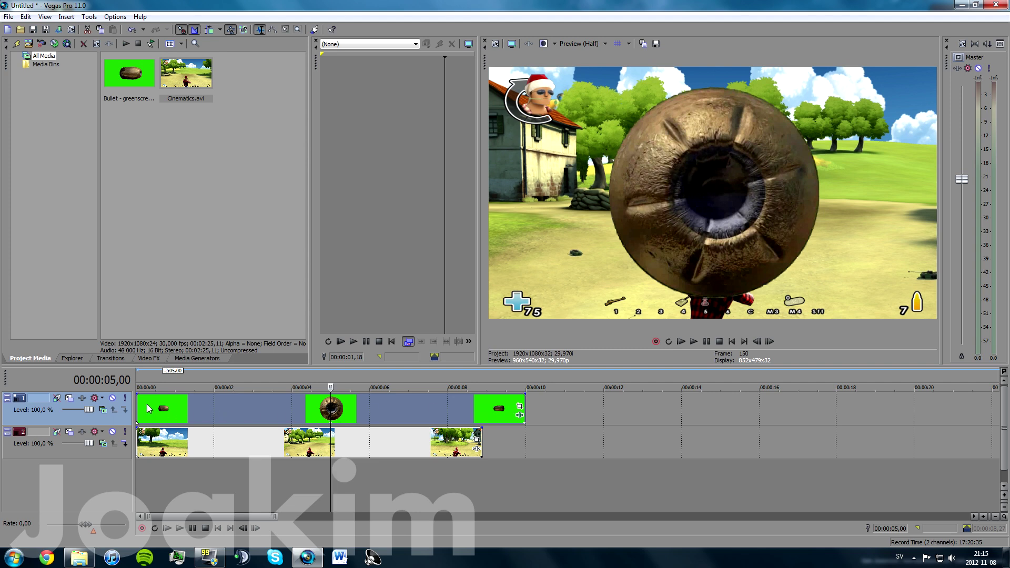
Solo the Cinematics track, shift its clip until its end aligns with the bullet clip's end, and turn solo off
click(125, 432)
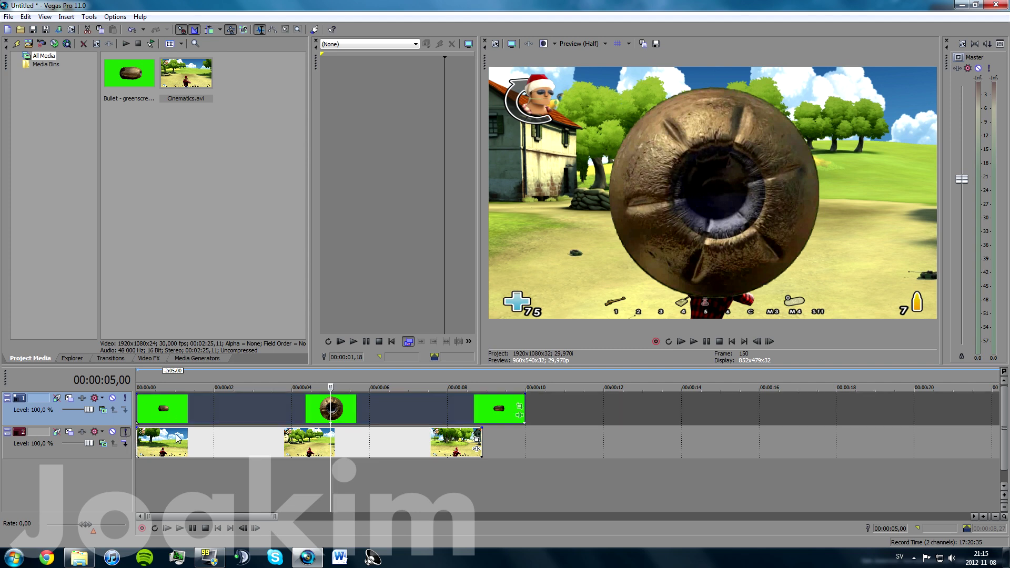
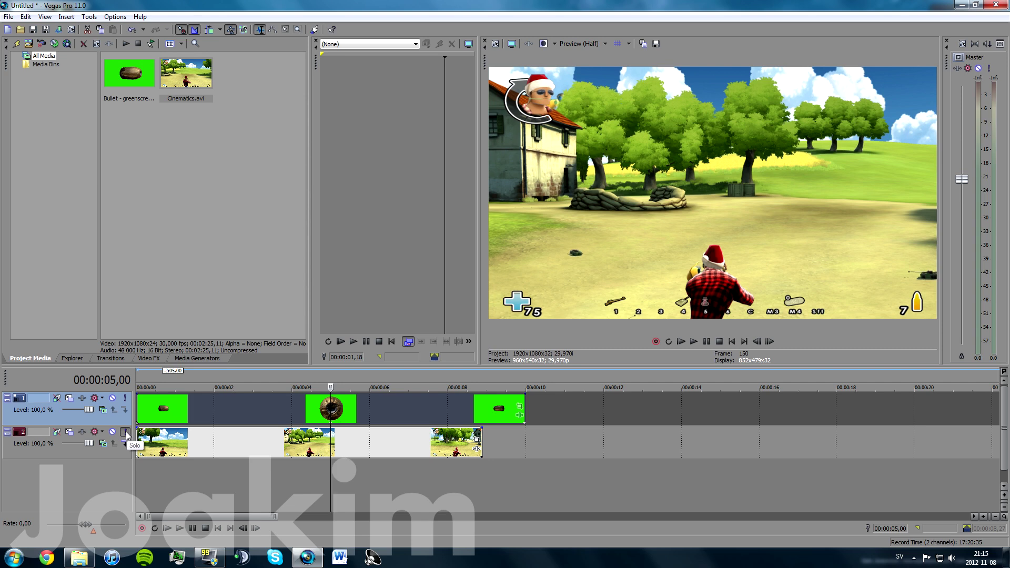
click(126, 432)
drag(403, 439, 444, 437)
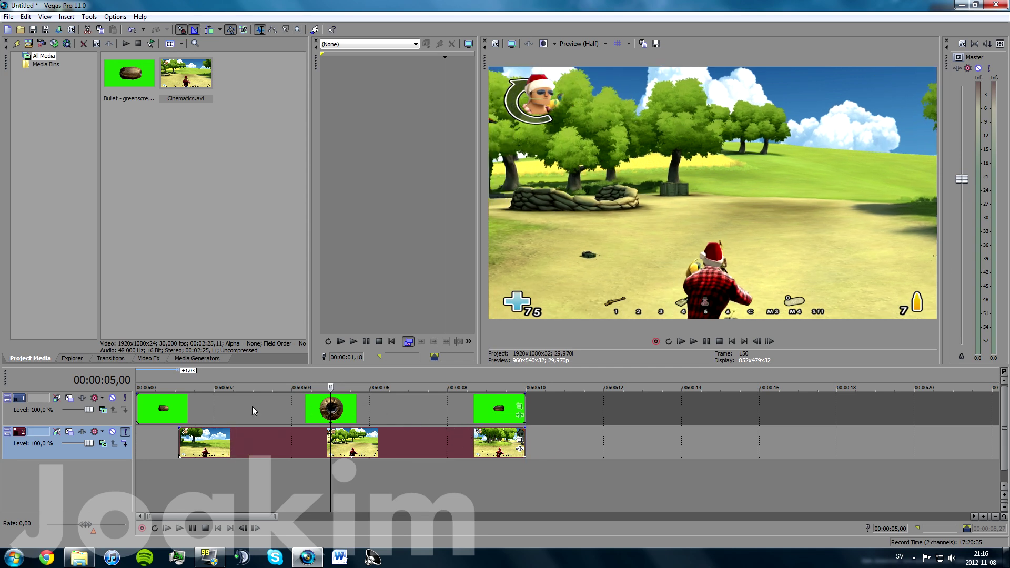
click(126, 433)
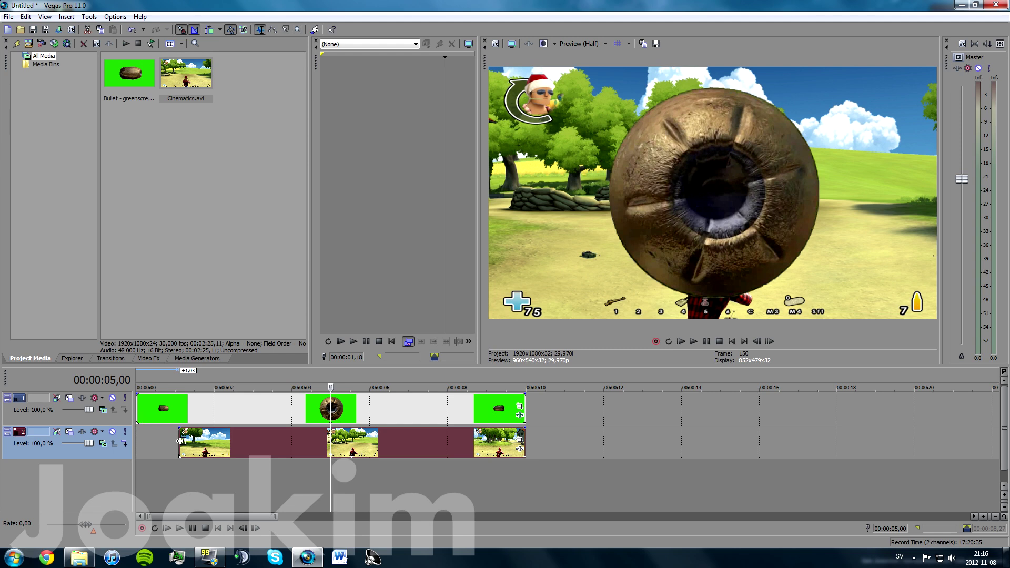
Try to stretch the Cinematics clip's start back to the beginning of the timeline, and undo the stretch
drag(181, 440, 137, 439)
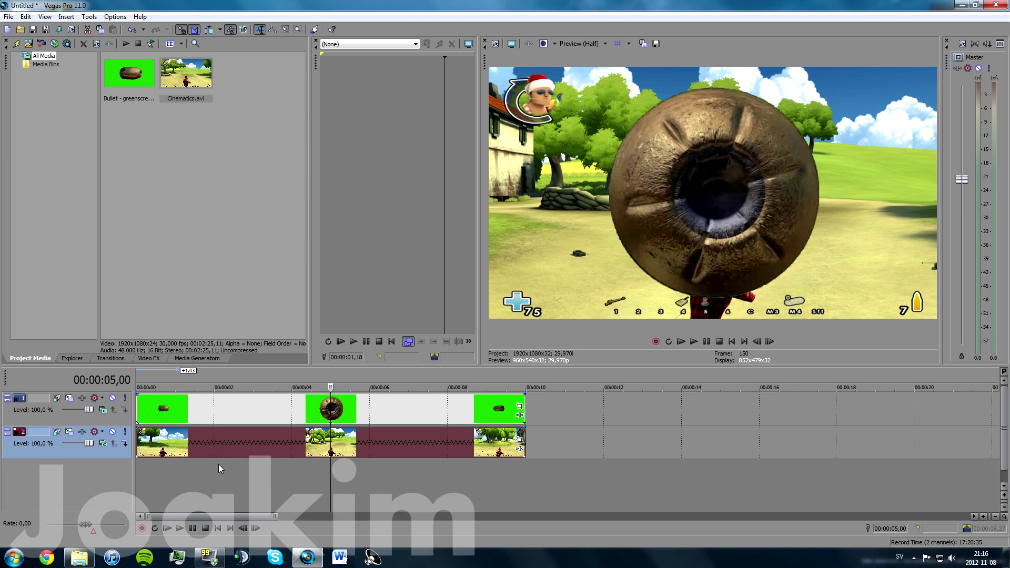
key(ctrl+z)
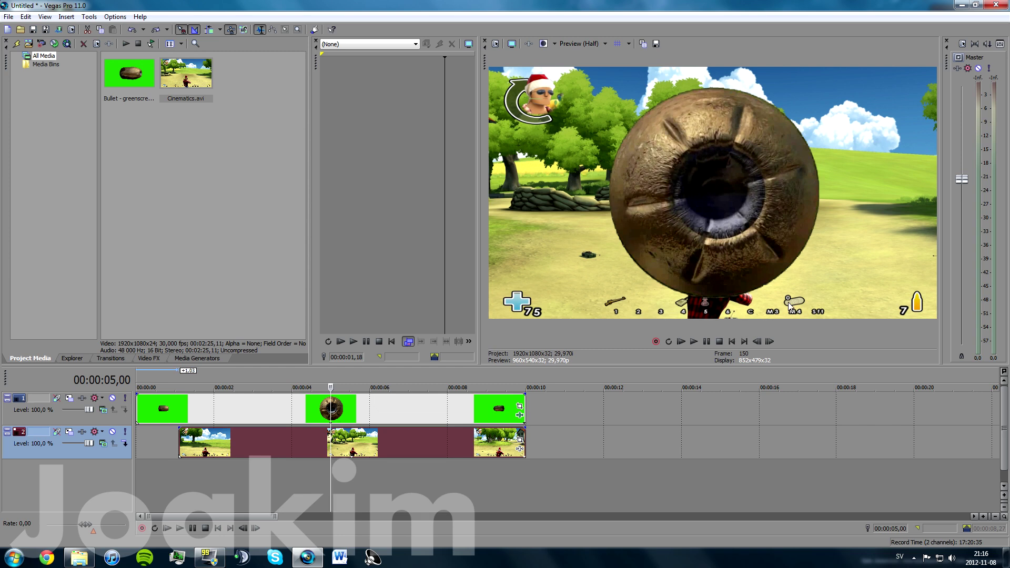
click(520, 442)
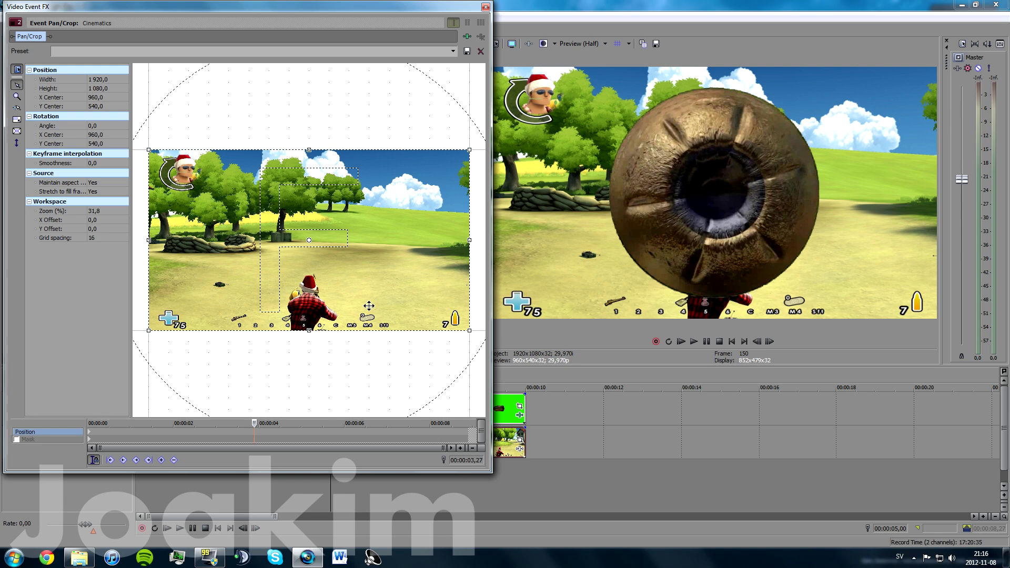
click(486, 7)
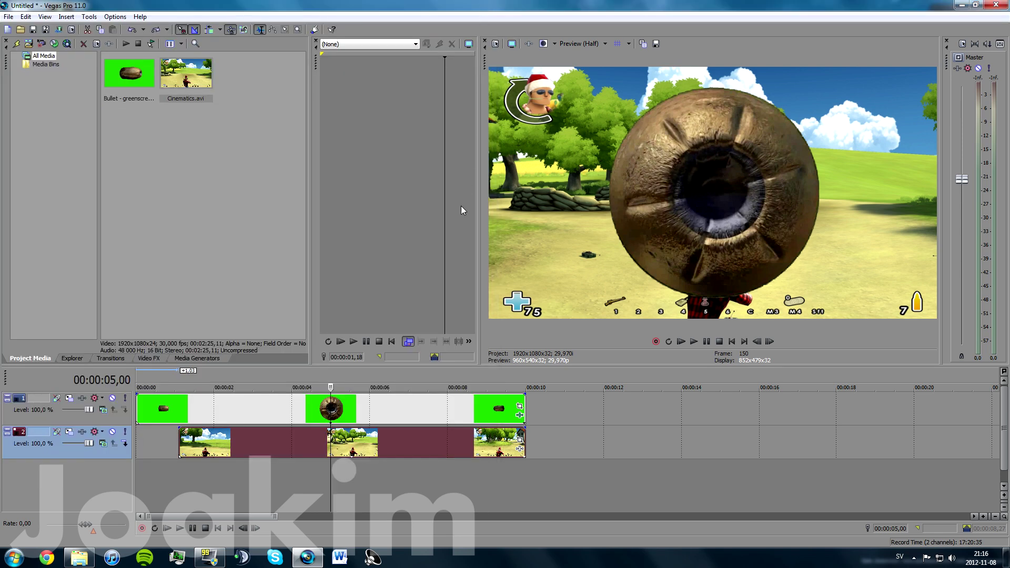
Set the Cinematics clip's resampling to Disable Resample
right_click(346, 444)
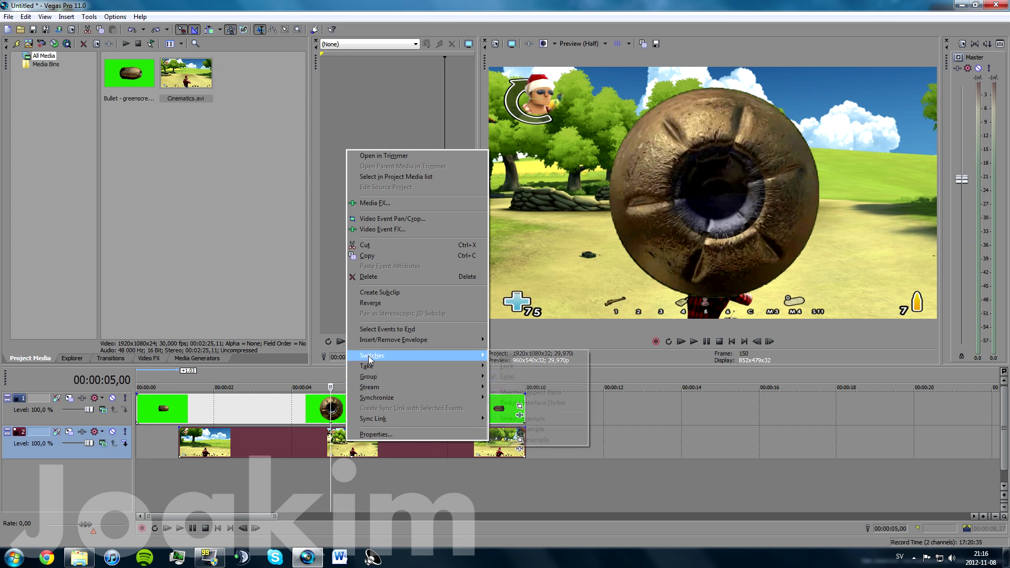
mouse_move(396, 355)
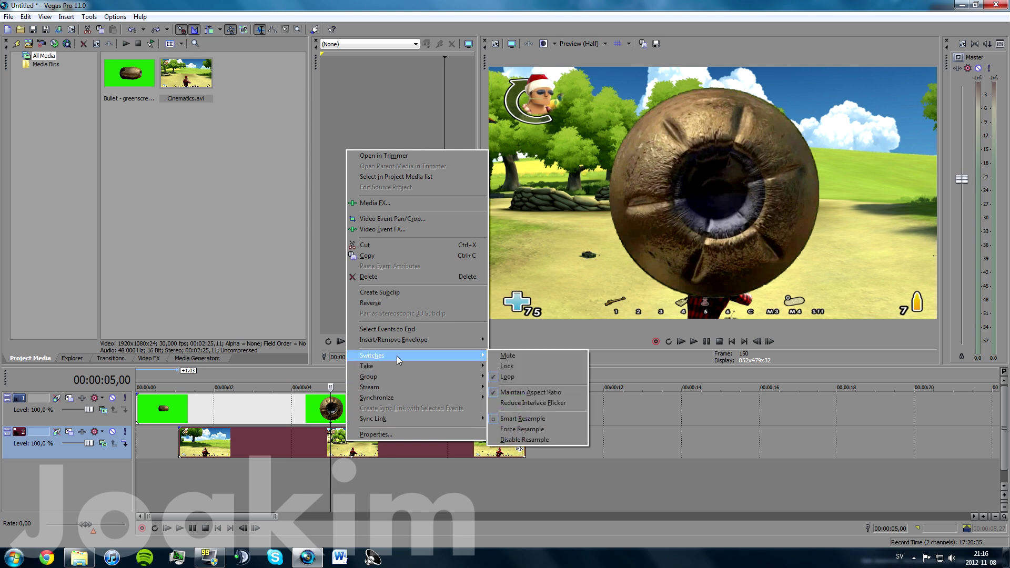
click(508, 440)
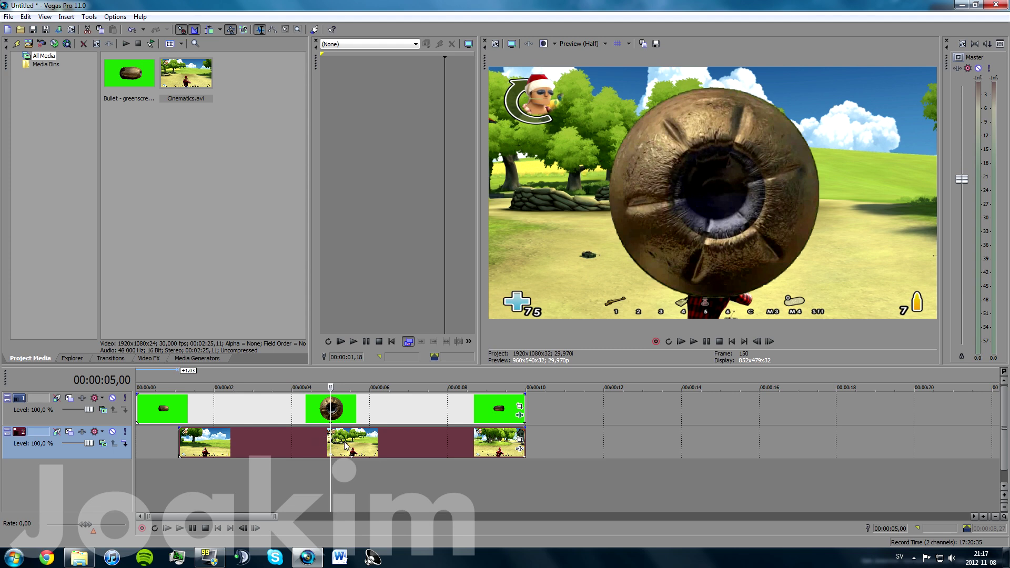
Open the pan/crop settings of the Cinematics clip and inspect the source's Maintain aspect ratio options
click(520, 440)
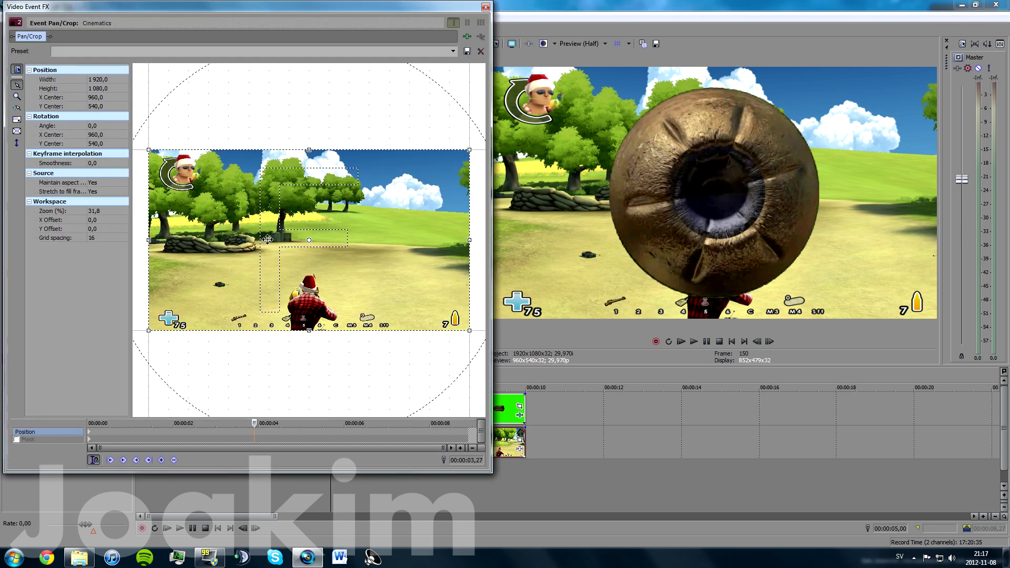
click(29, 174)
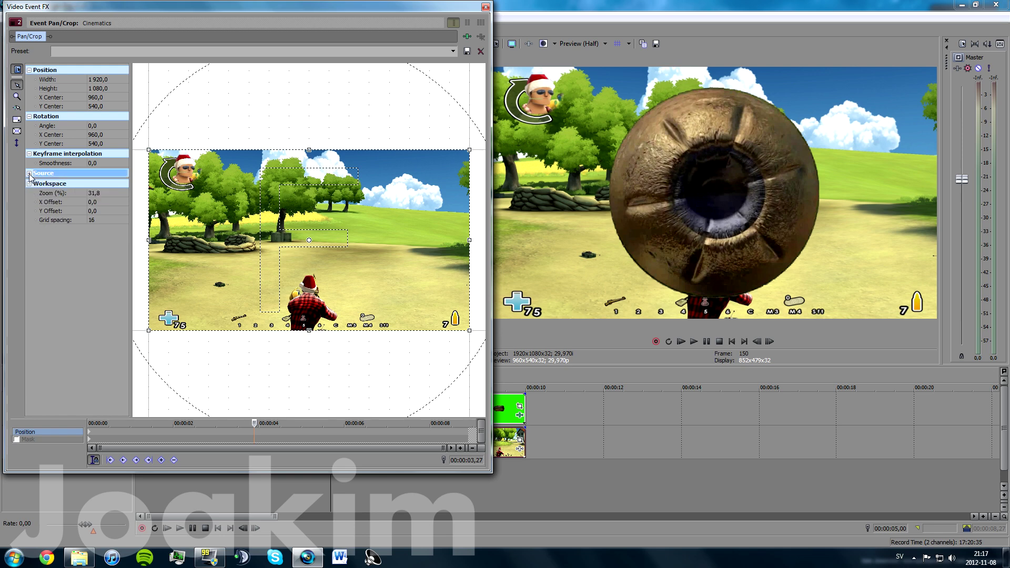
click(29, 174)
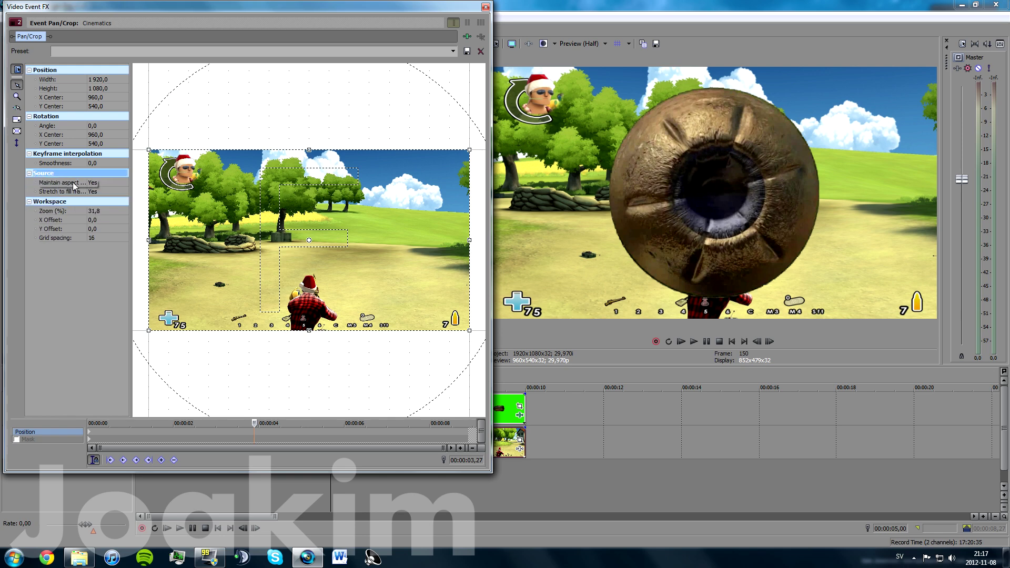
click(100, 183)
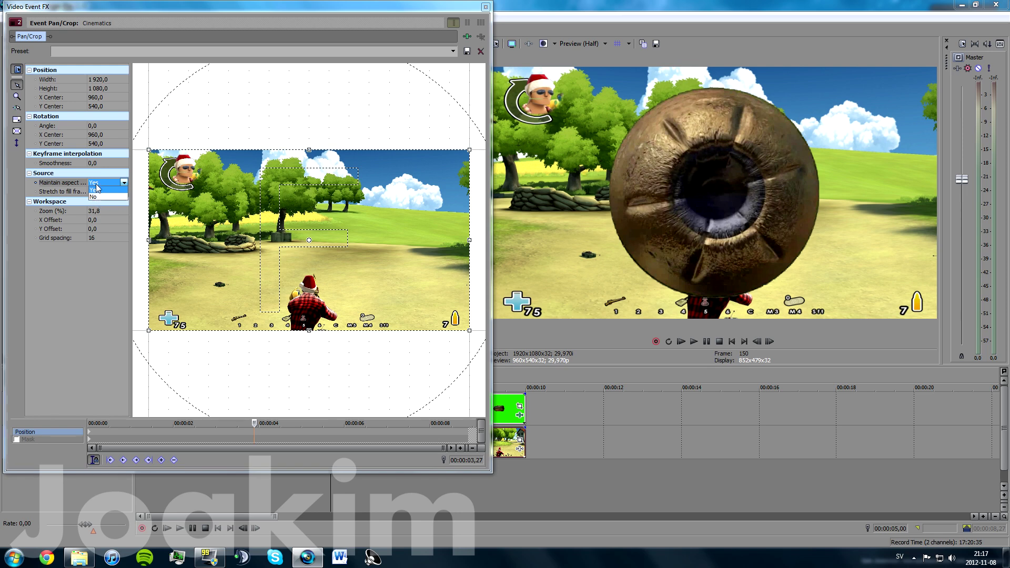
click(316, 361)
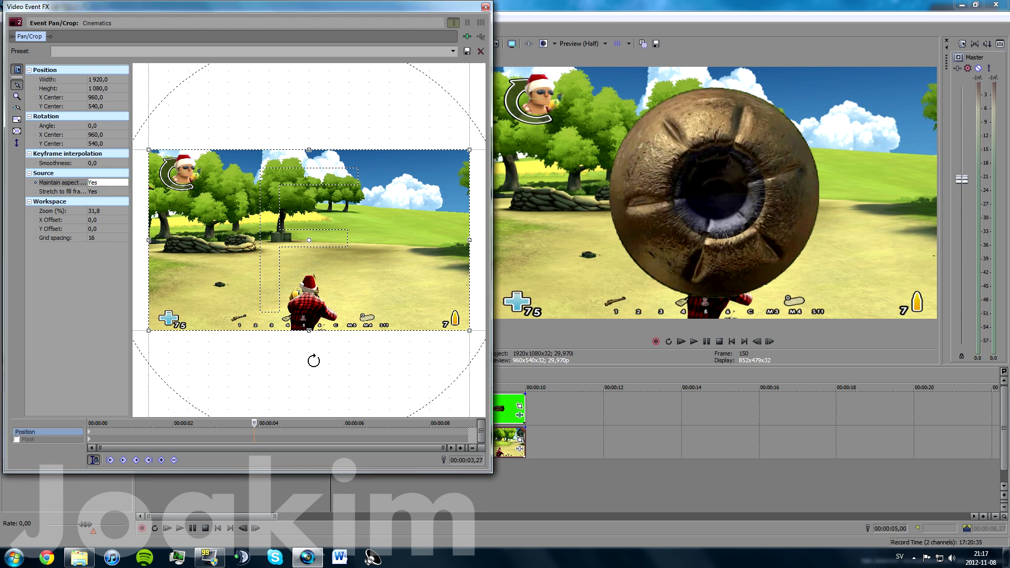
Try cropping the Cinematics frame from below to a height of about 649 with aspect ratio maintained, and restore the full frame
drag(309, 330, 310, 258)
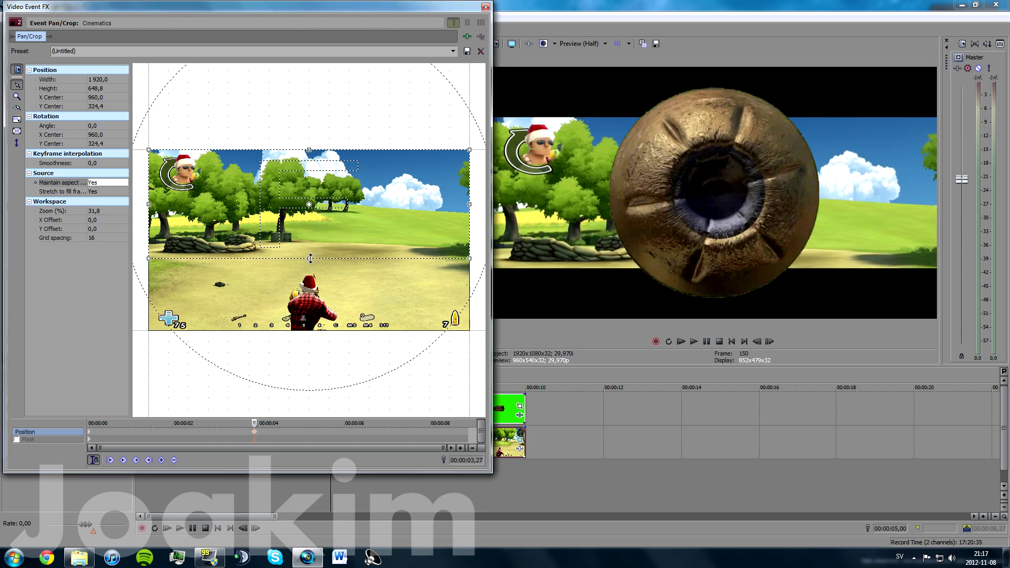
right_click(310, 228)
click(338, 235)
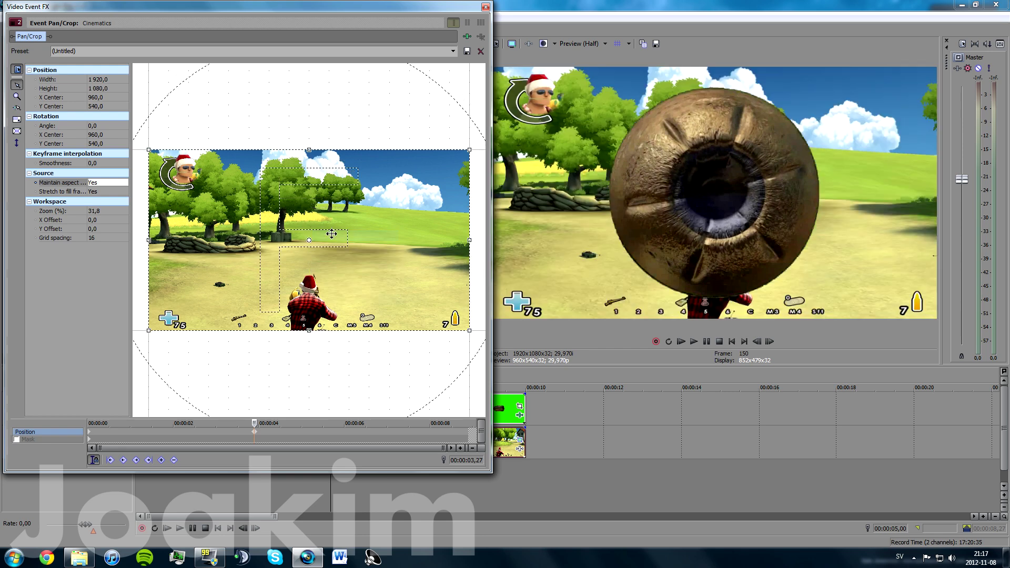
Set Maintain aspect ratio to No for the source and delete the crop keyframe at 00:00:03,27
click(124, 182)
click(110, 196)
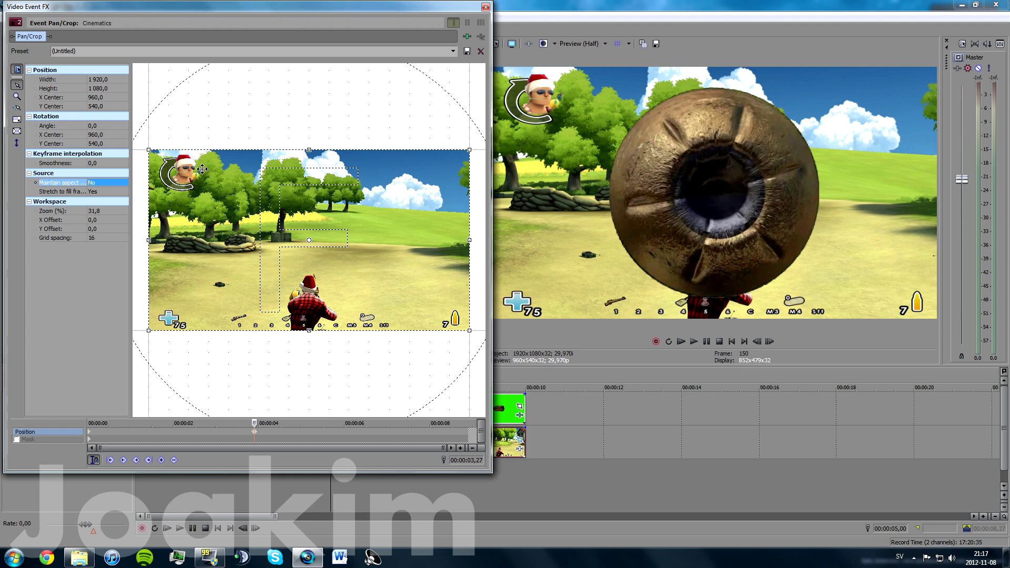
drag(148, 240, 148, 240)
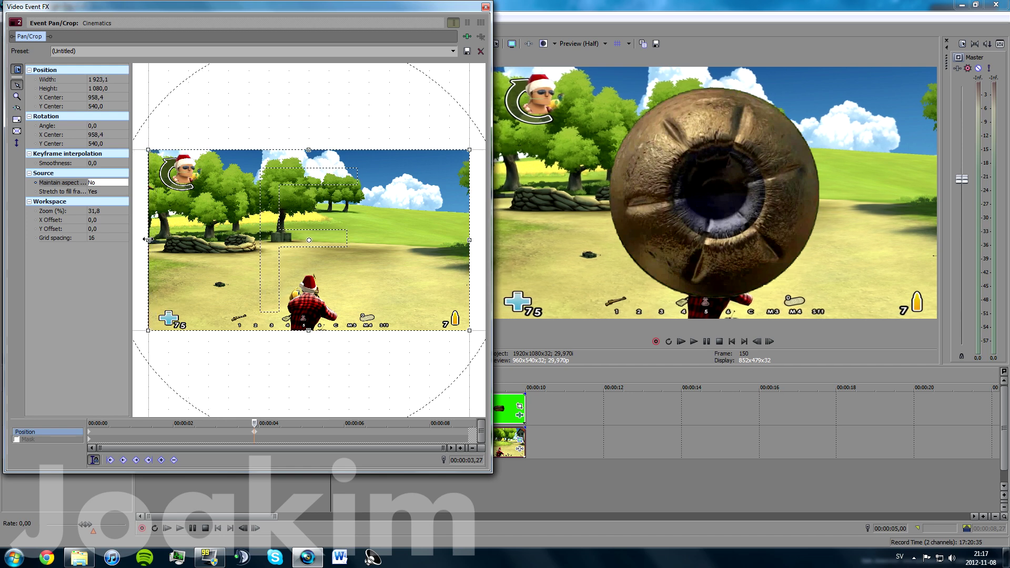
right_click(254, 436)
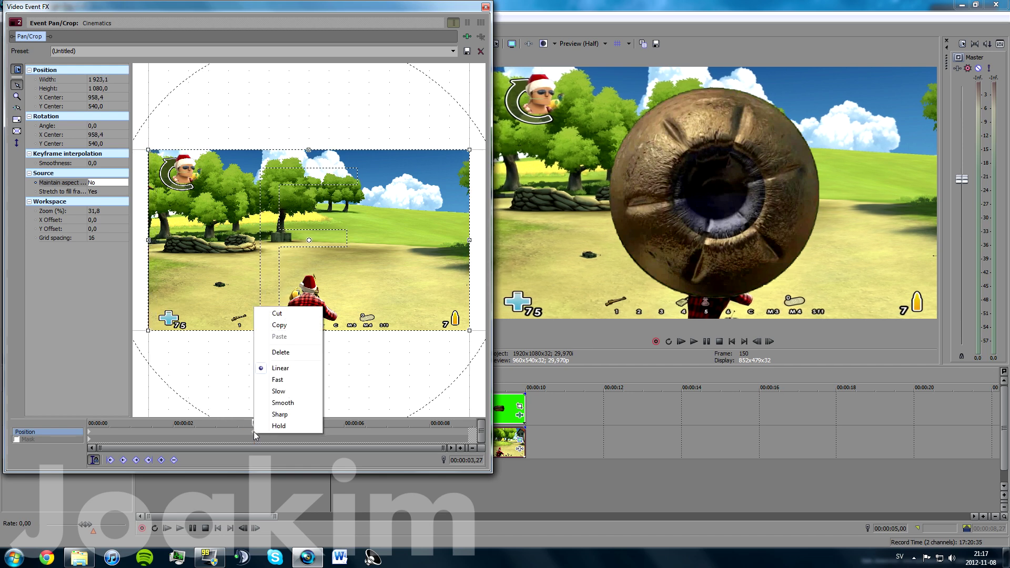
click(283, 351)
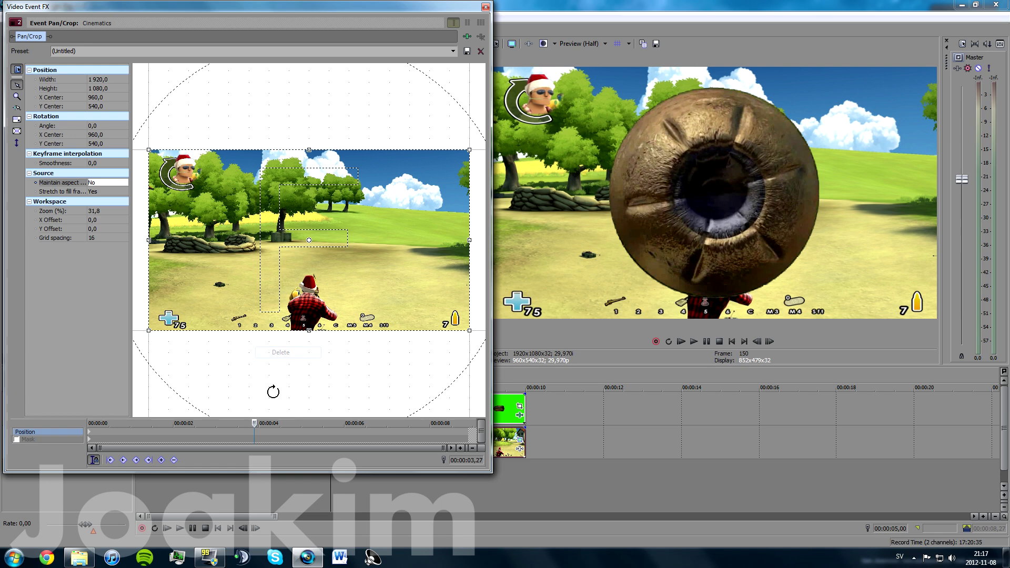
At the clip's first position keyframe, crop the left side and the bottom to about 1592,7 wide and 738 high, removing the HUD and character
drag(197, 425, 97, 424)
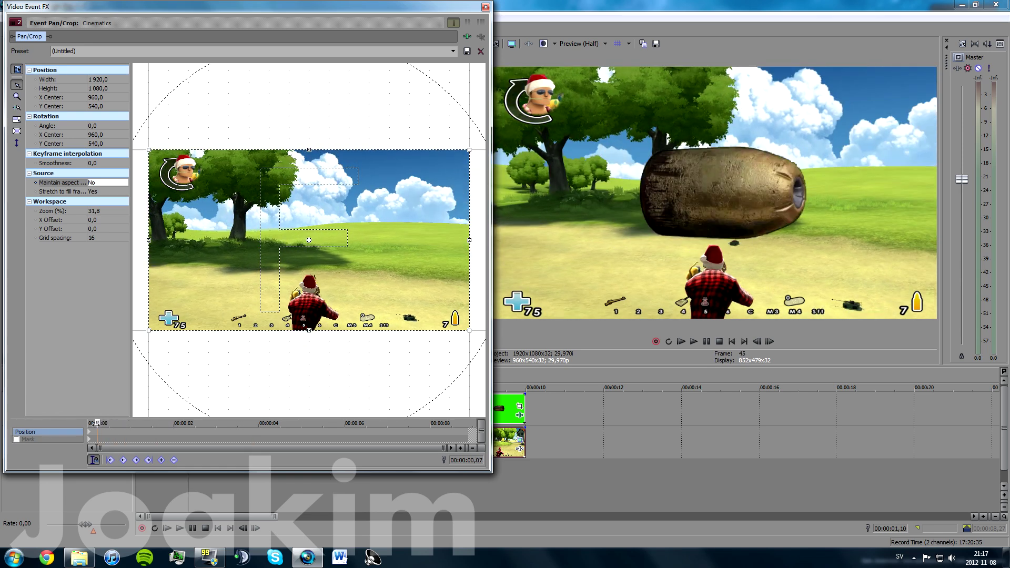
click(90, 436)
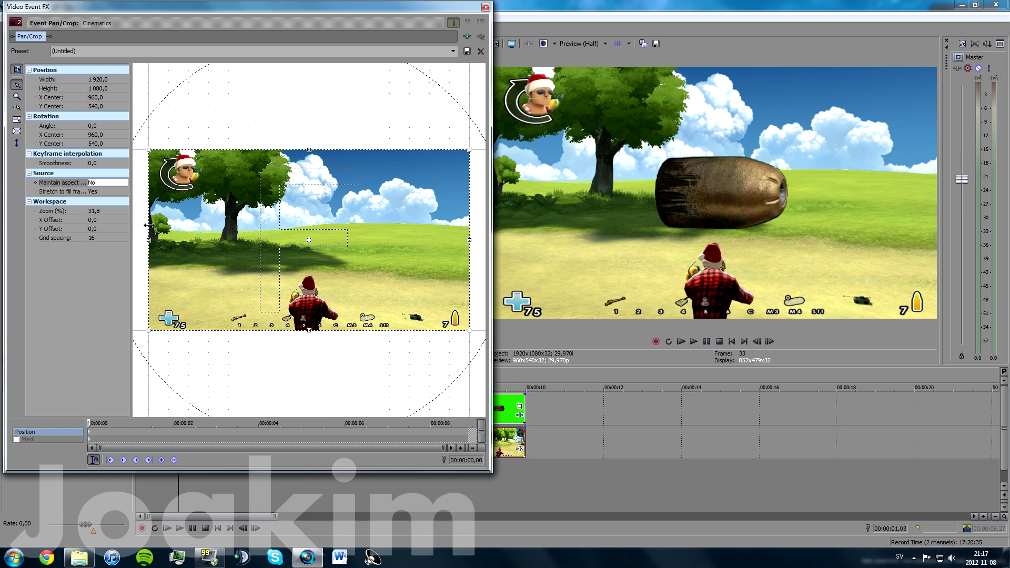
mouse_move(149, 241)
mouse_down()
mouse_move(160, 239)
mouse_move(151, 240)
mouse_up()
drag(402, 11, 392, 12)
drag(142, 241, 192, 237)
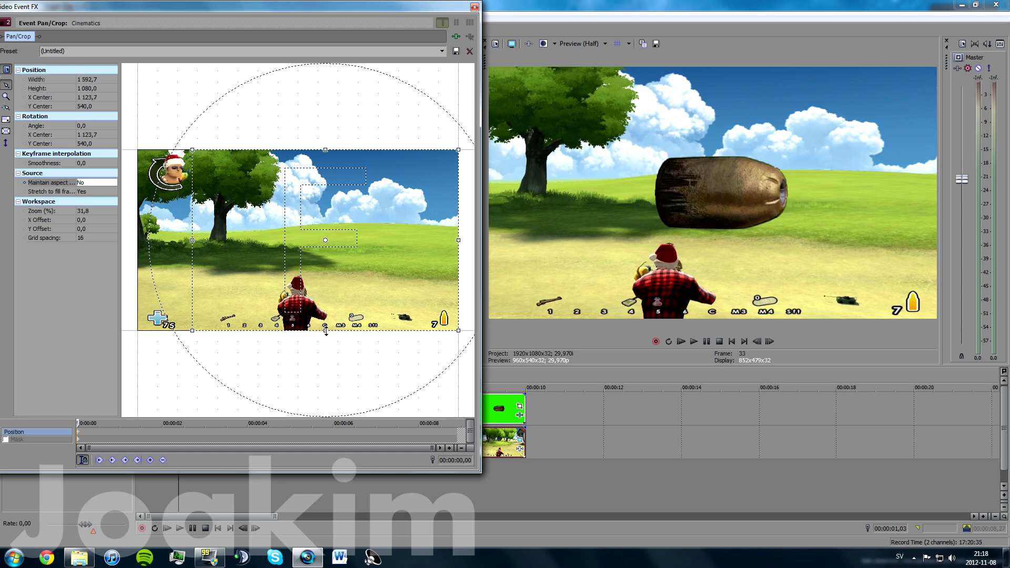
drag(325, 331, 338, 270)
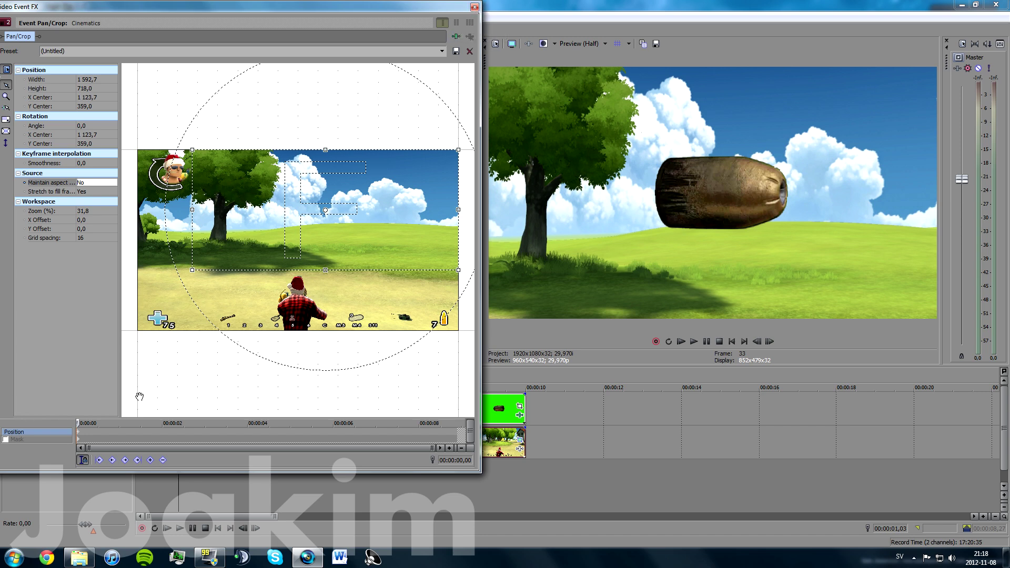
Scrub through the cropped Cinematics clip to check the framing, return to its start, and close the pan/crop settings
drag(79, 422, 171, 422)
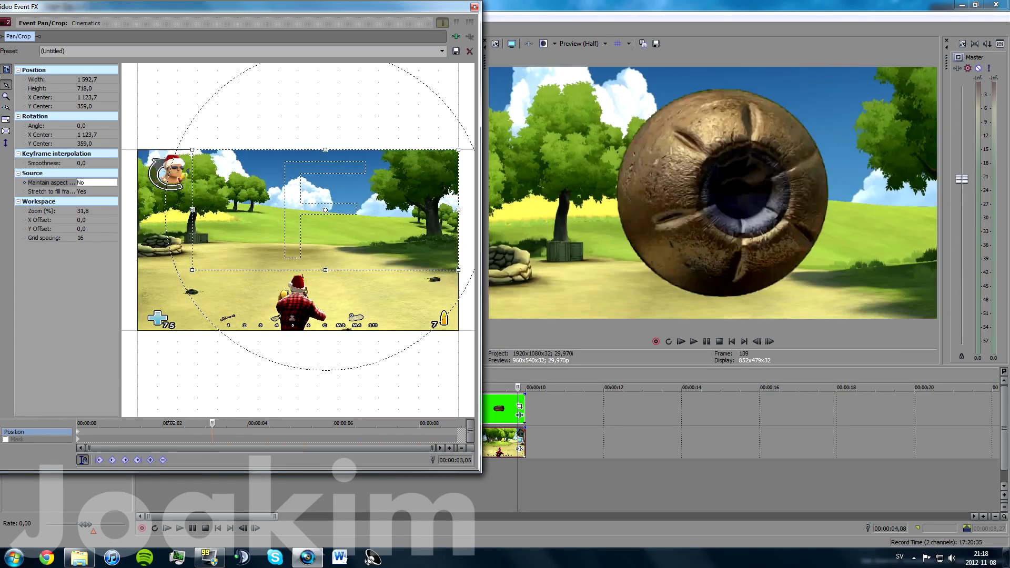
drag(76, 422, 73, 422)
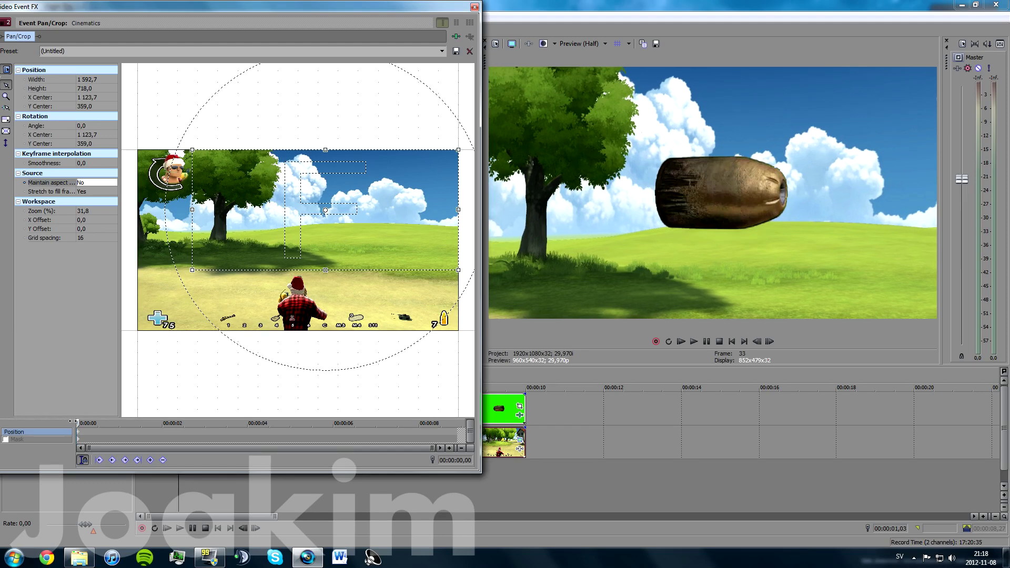
mouse_move(77, 422)
mouse_down()
mouse_move(418, 424)
mouse_move(78, 423)
mouse_up()
click(474, 7)
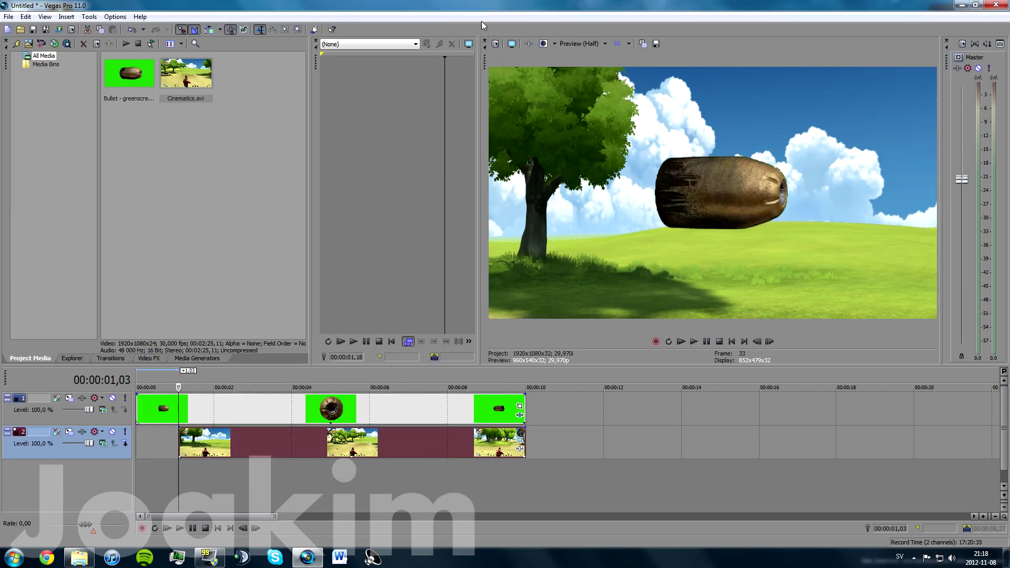